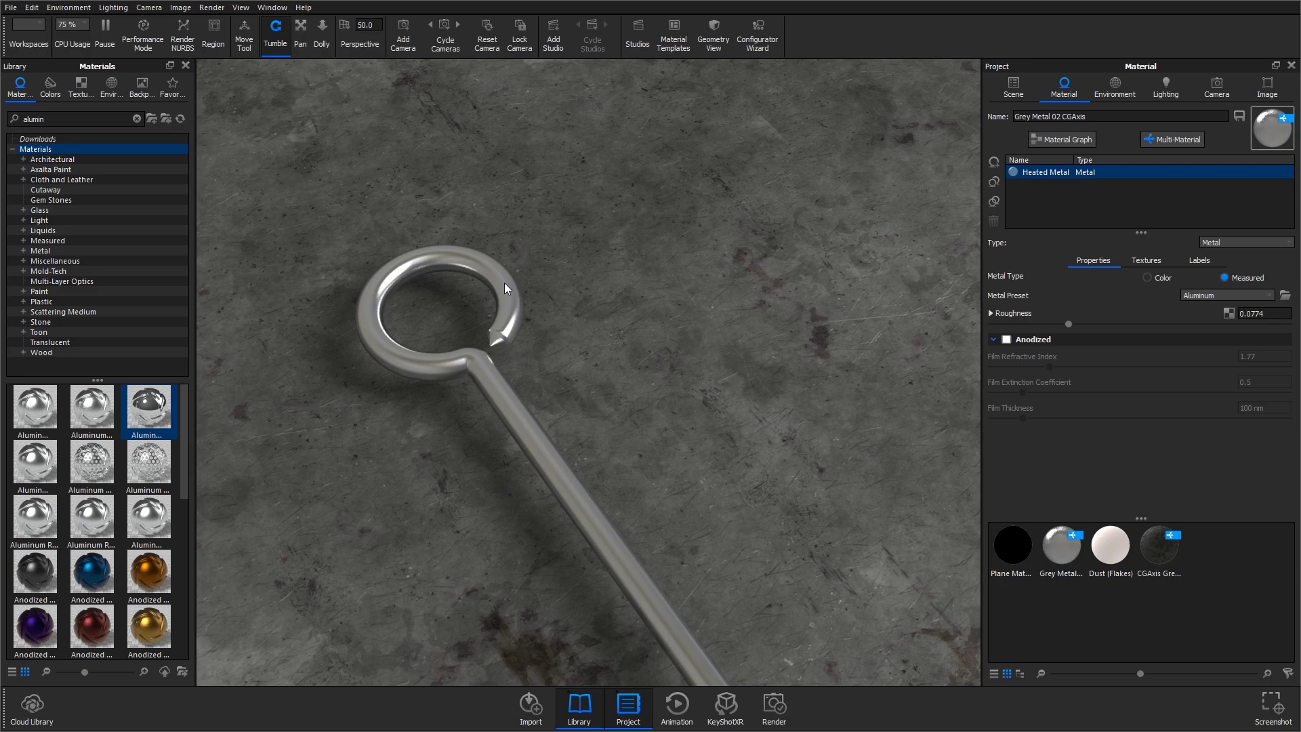
# Show the Heated Metal node graph with the Aluminum Polished node and material node in view.
pyautogui.click(1057, 140)
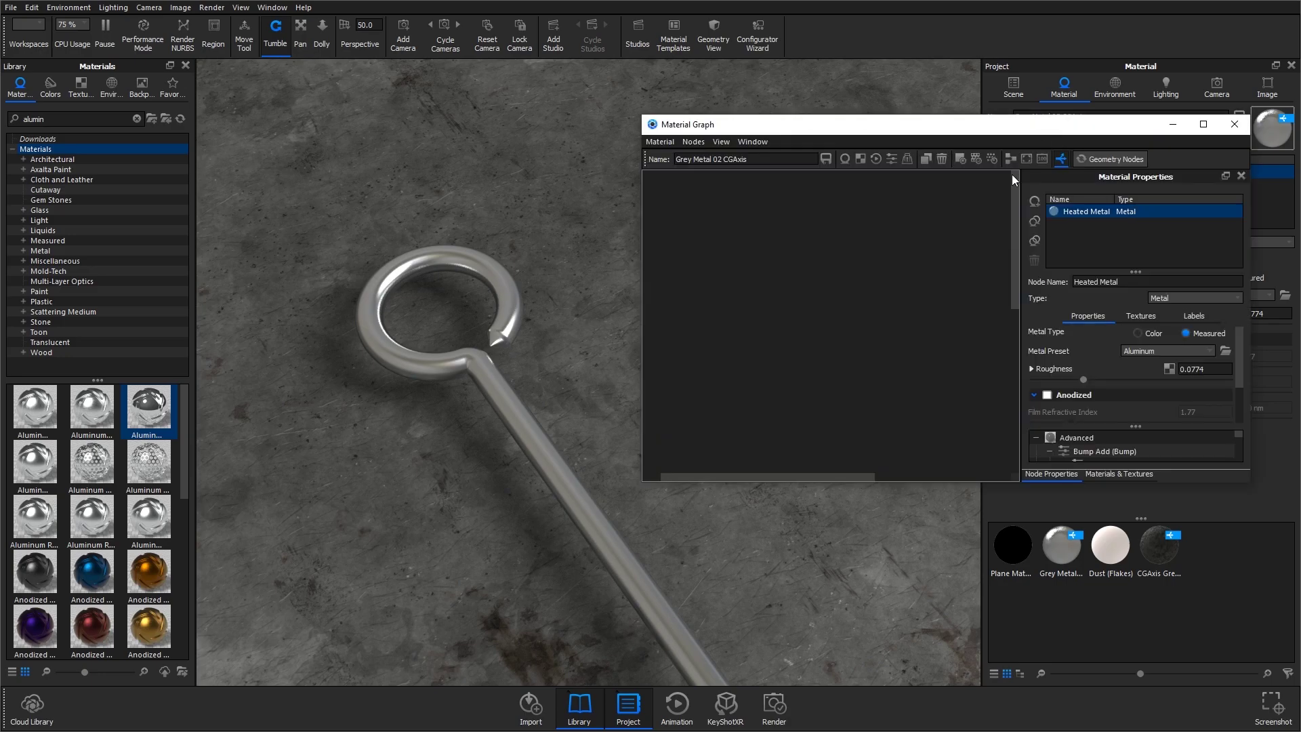
pyautogui.moveTo(906, 275); pyautogui.dragTo(773, 301)
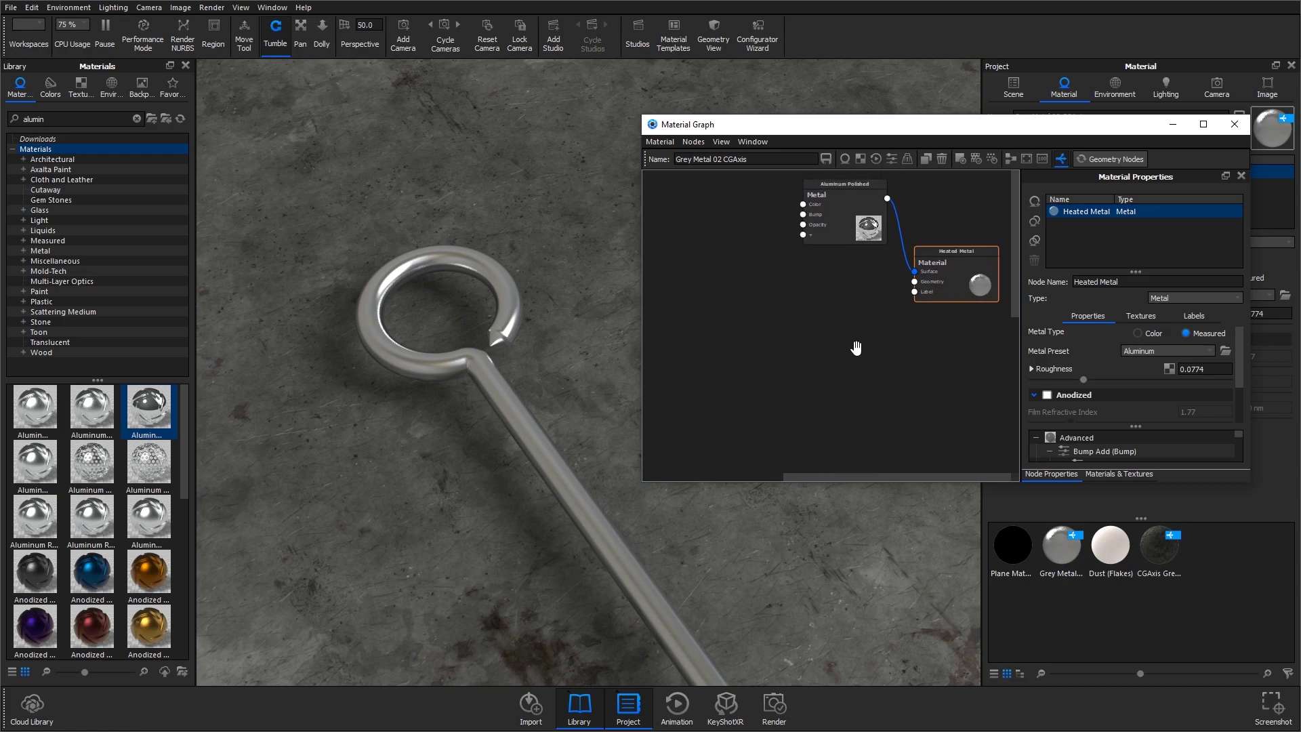
pyautogui.moveTo(849, 218); pyautogui.dragTo(851, 230)
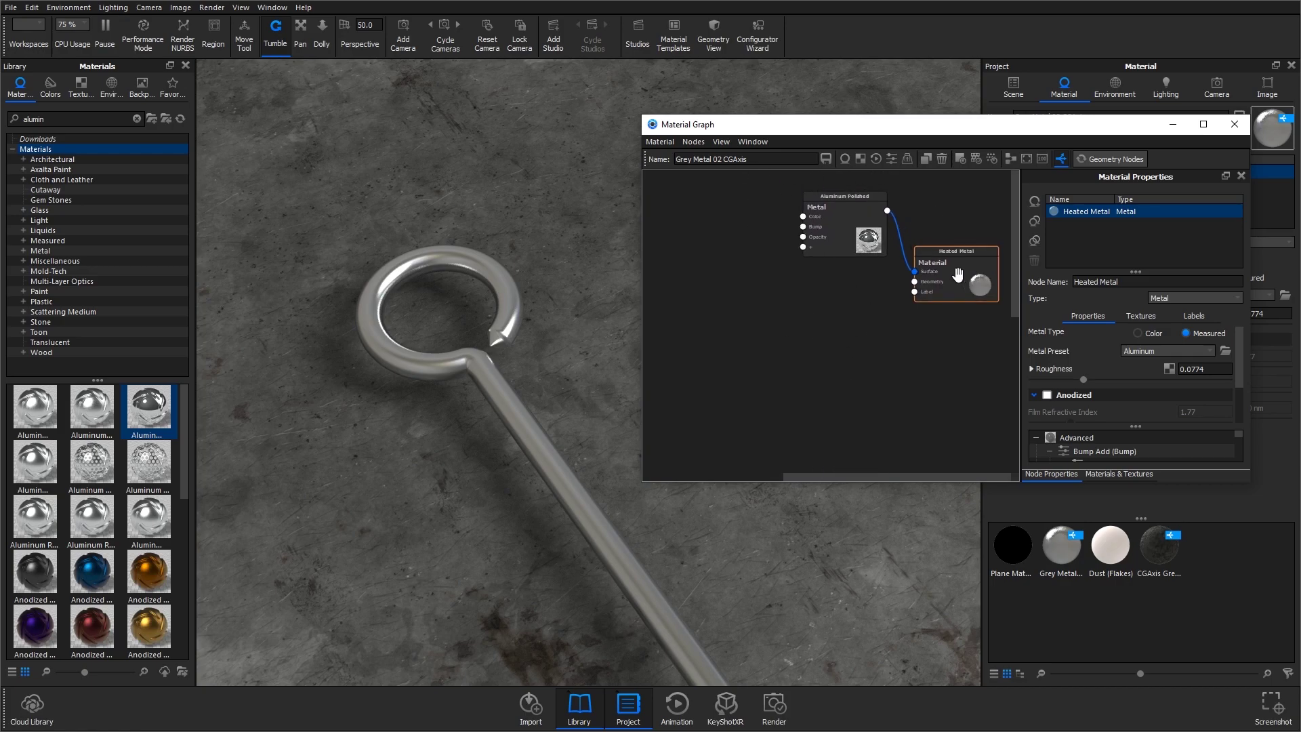
# Add an Emissive material node feeding the Label 1 input and place it beside the material node.
pyautogui.rightClick(761, 320)
pyautogui.moveTo(818, 418)
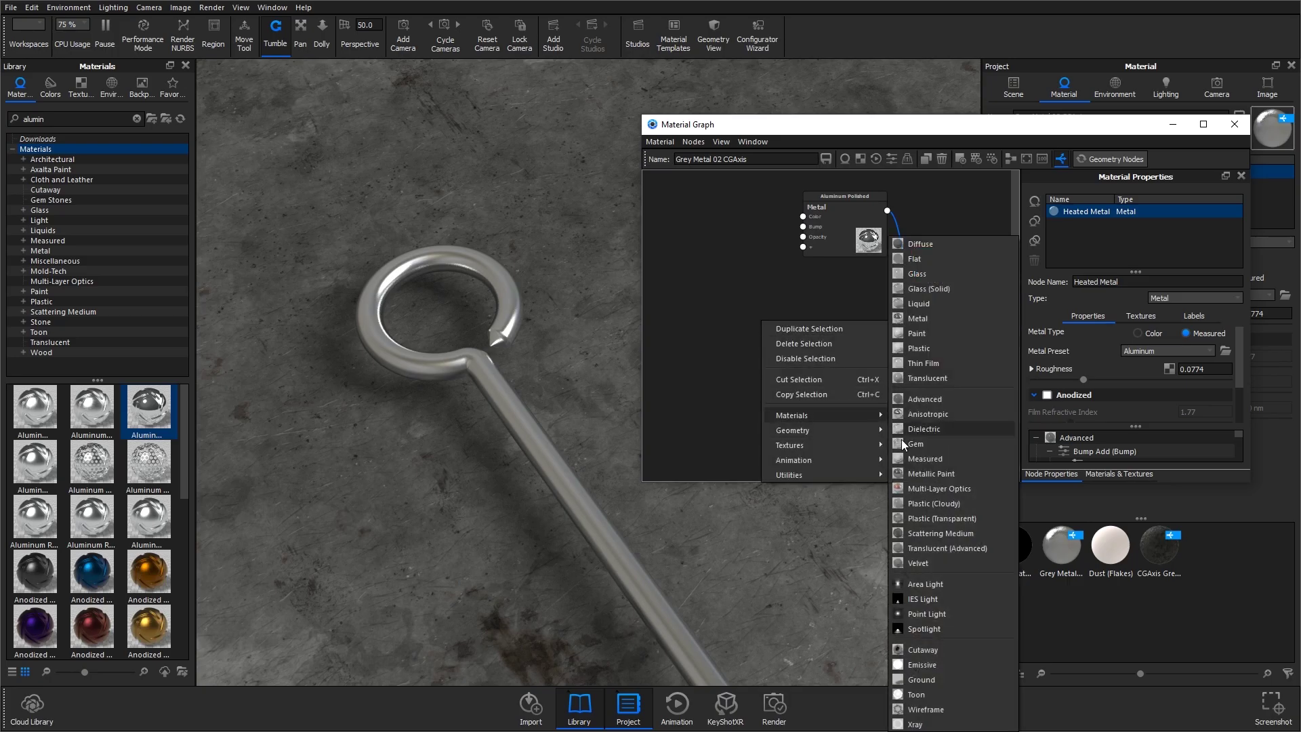
pyautogui.click(926, 664)
pyautogui.moveTo(795, 340); pyautogui.dragTo(914, 301)
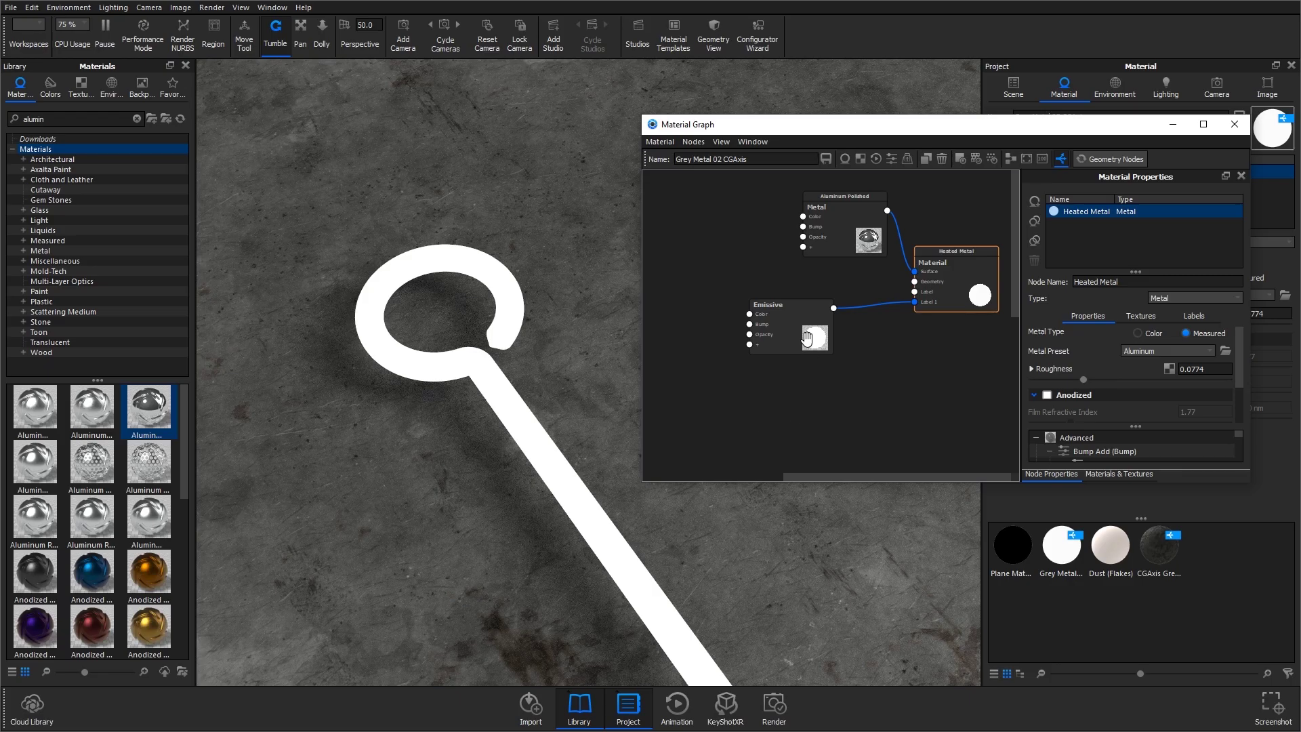
pyautogui.moveTo(785, 329); pyautogui.dragTo(811, 321)
# Add a Color Gradient texture node to the left of the Emissive node.
pyautogui.rightClick(679, 320)
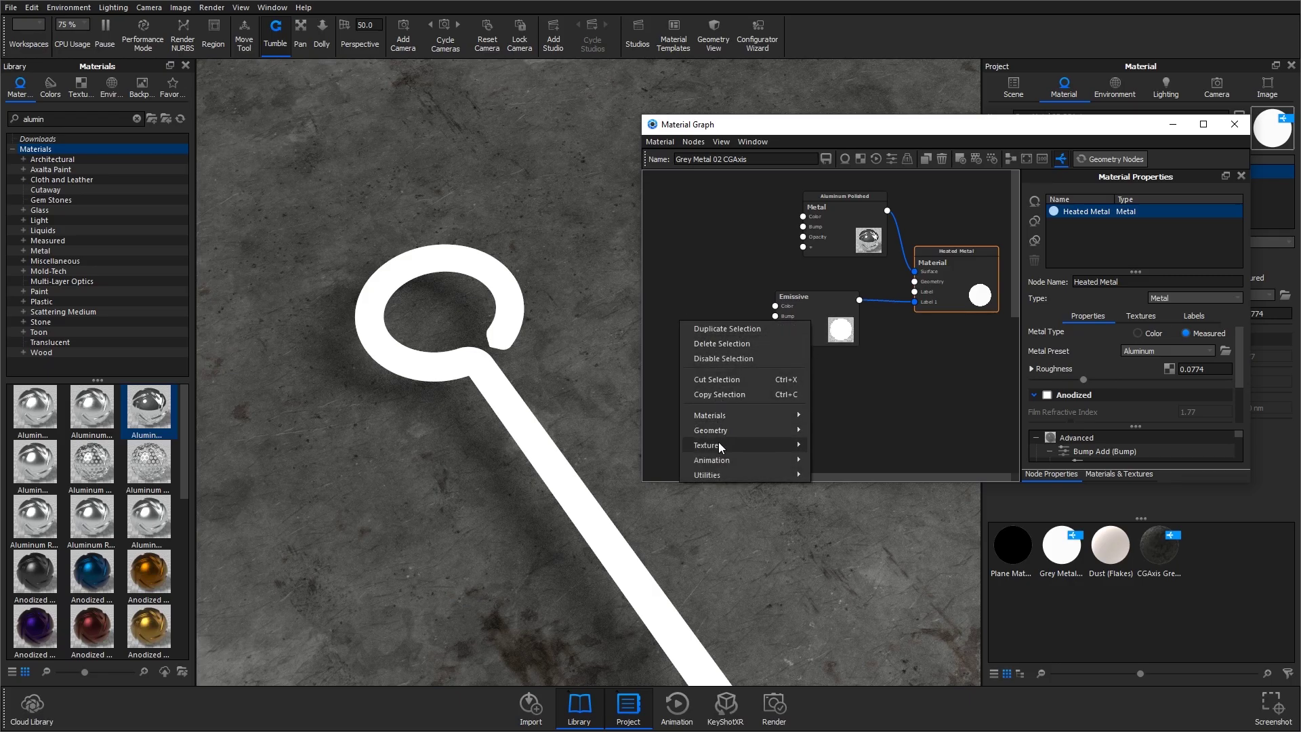
pyautogui.moveTo(718, 441)
pyautogui.click(828, 533)
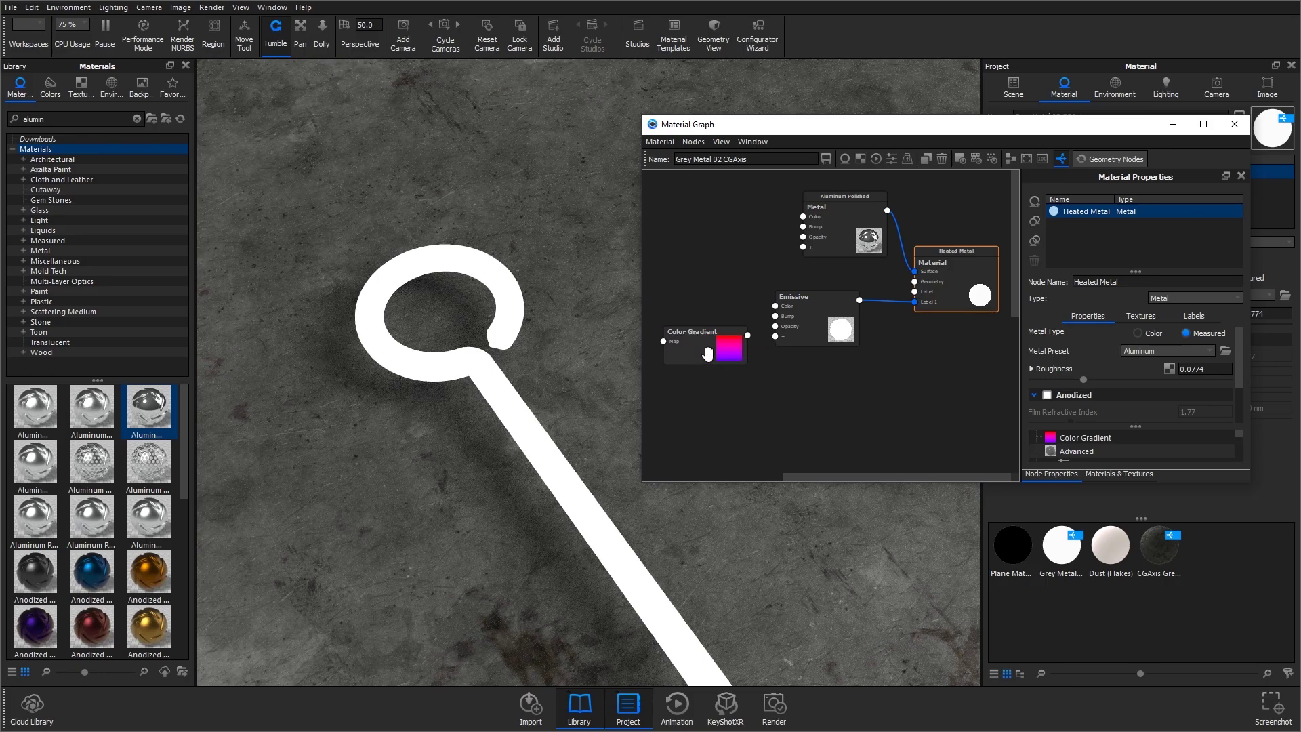
pyautogui.scroll(-2, 529, 436)
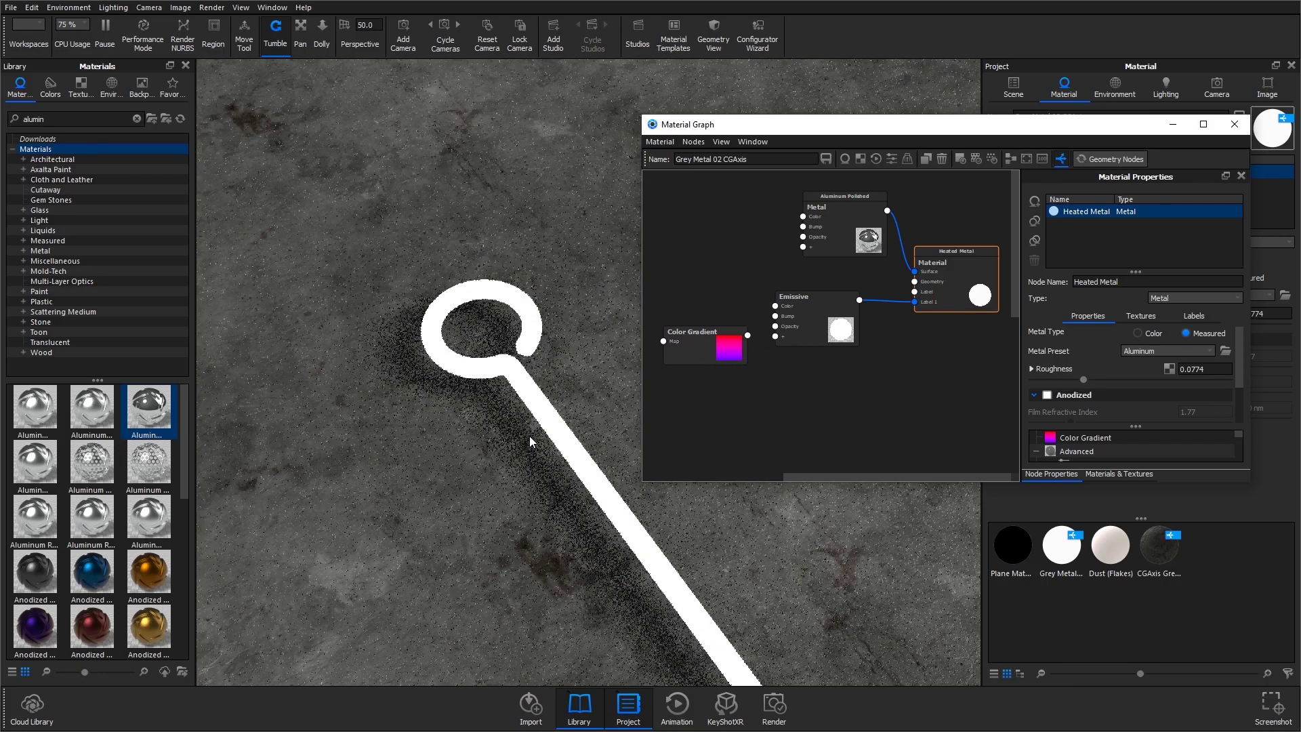
# Rotate the Color Gradient 90° to run along the rod and try a 150 mm scale.
pyautogui.click(705, 353)
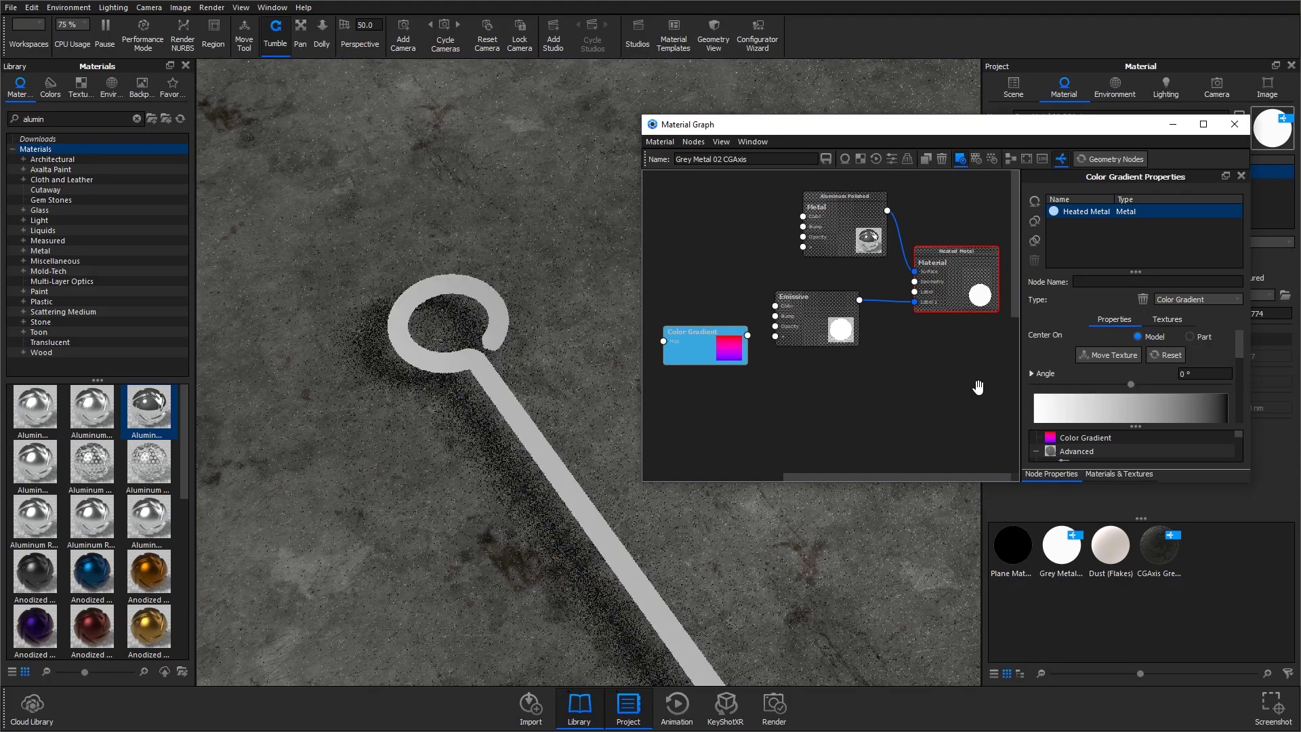
pyautogui.click(1112, 355)
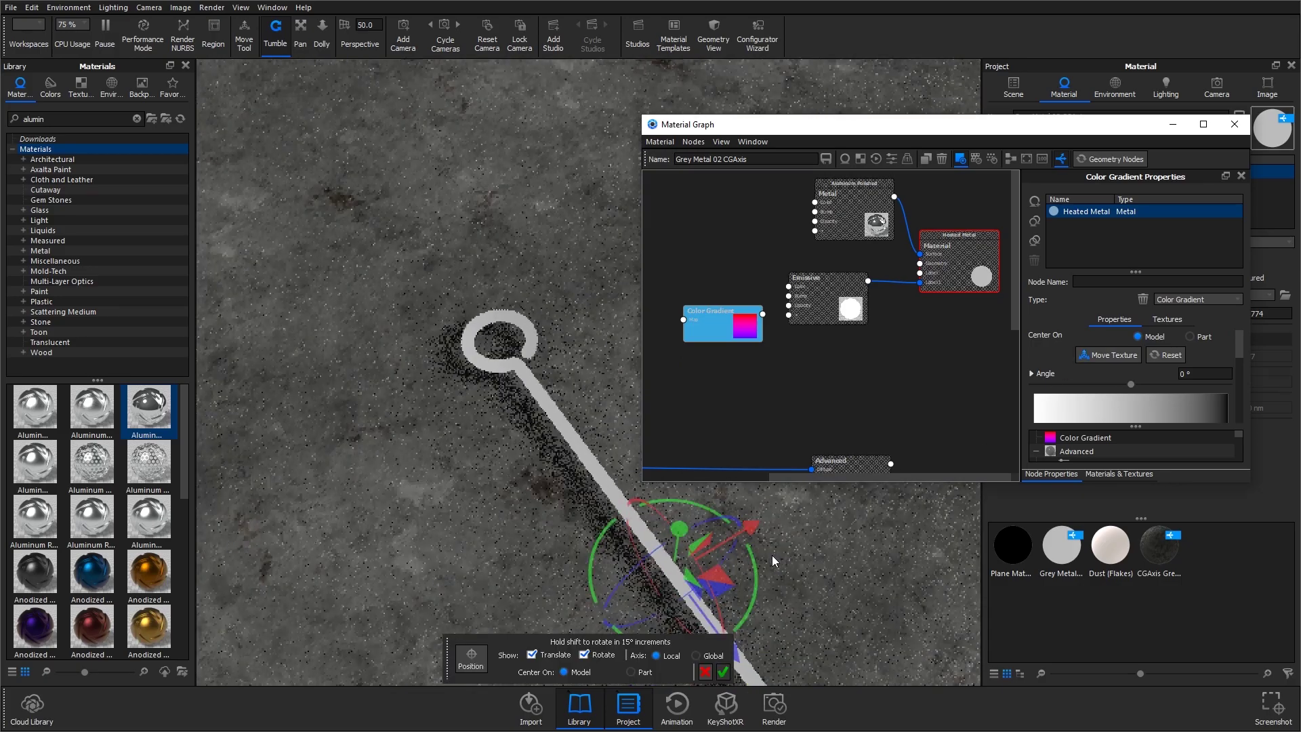
pyautogui.moveTo(747, 558); pyautogui.dragTo(648, 617)
pyautogui.moveTo(725, 628); pyautogui.dragTo(774, 618)
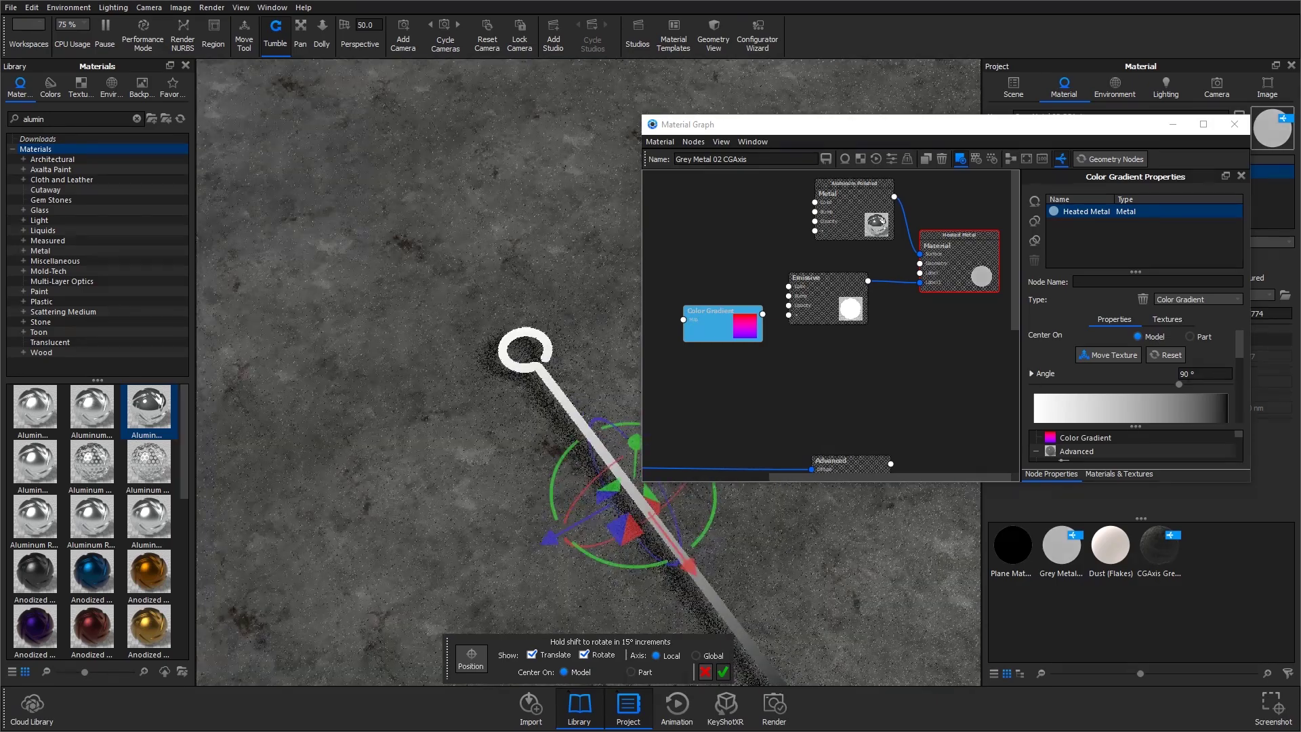
pyautogui.scroll(-3, 1206, 394)
pyautogui.click(1204, 404)
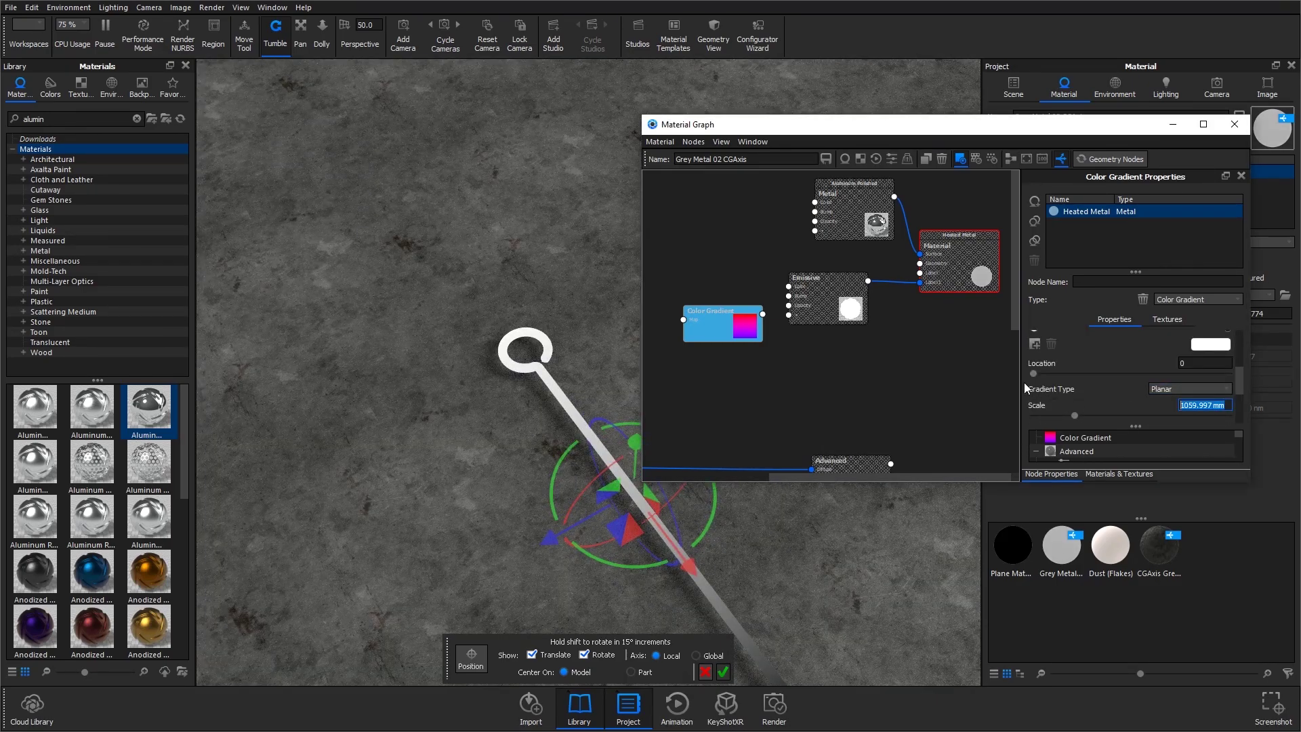
pyautogui.write('150')
pyautogui.press('Return')
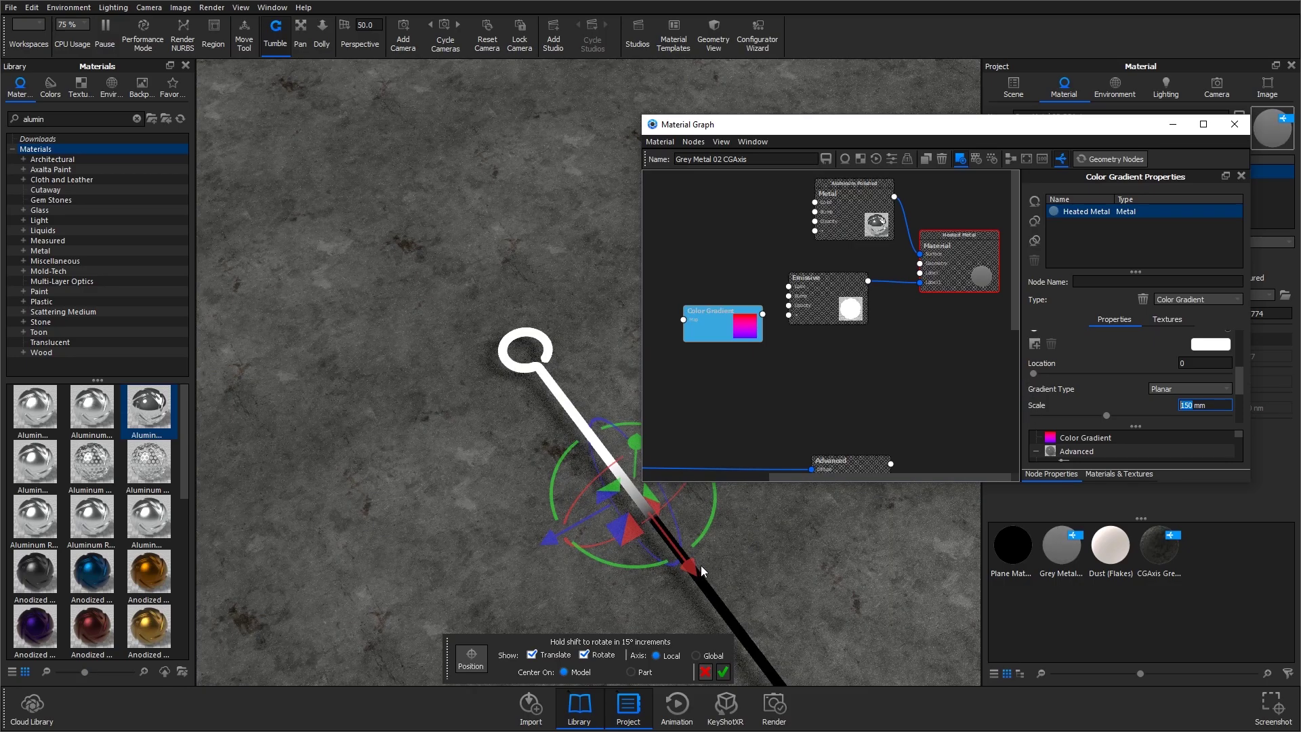
# Reposition the gradient toward the ring, set its scale to 200 mm, and confirm.
pyautogui.moveTo(701, 565); pyautogui.dragTo(521, 383)
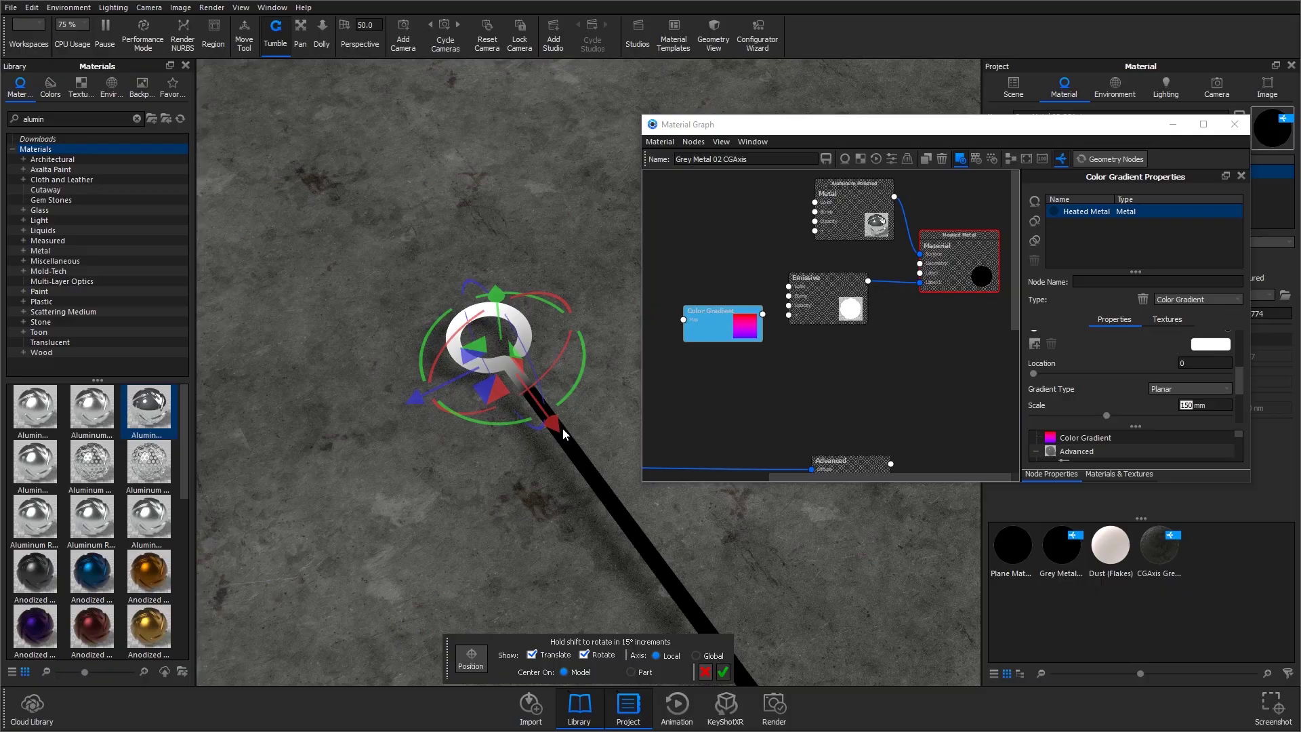
pyautogui.moveTo(562, 428)
pyautogui.mouseDown()
pyautogui.moveTo(547, 424)
pyautogui.moveTo(616, 553)
pyautogui.moveTo(567, 409)
pyautogui.mouseUp()
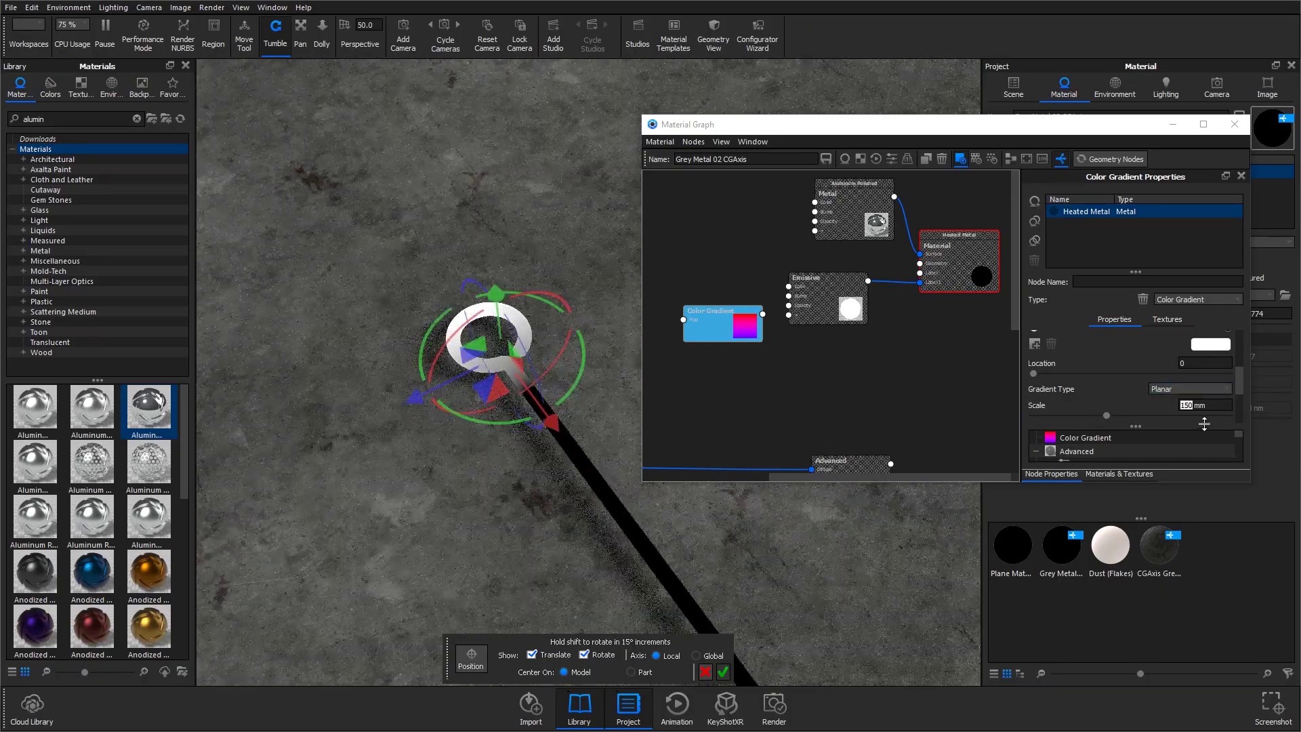
pyautogui.click(1192, 406)
pyautogui.write('20')
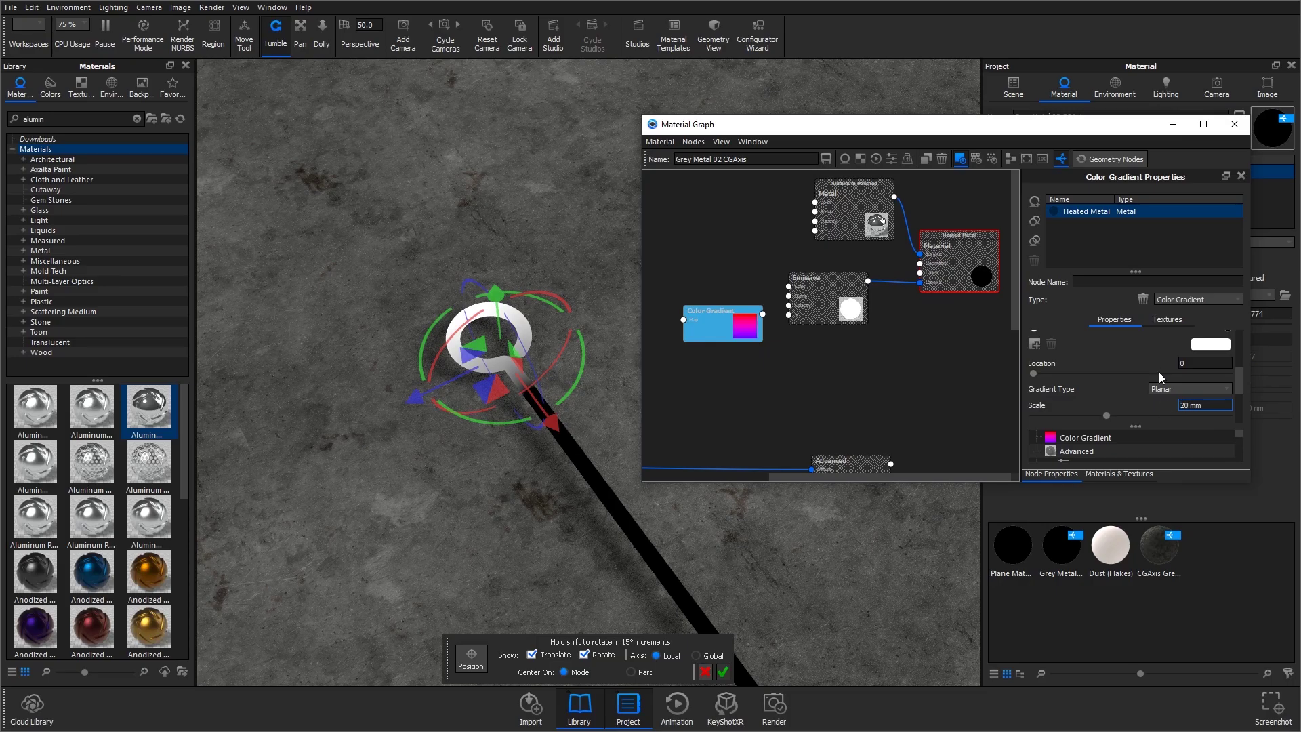
pyautogui.write('0')
pyautogui.press('Return')
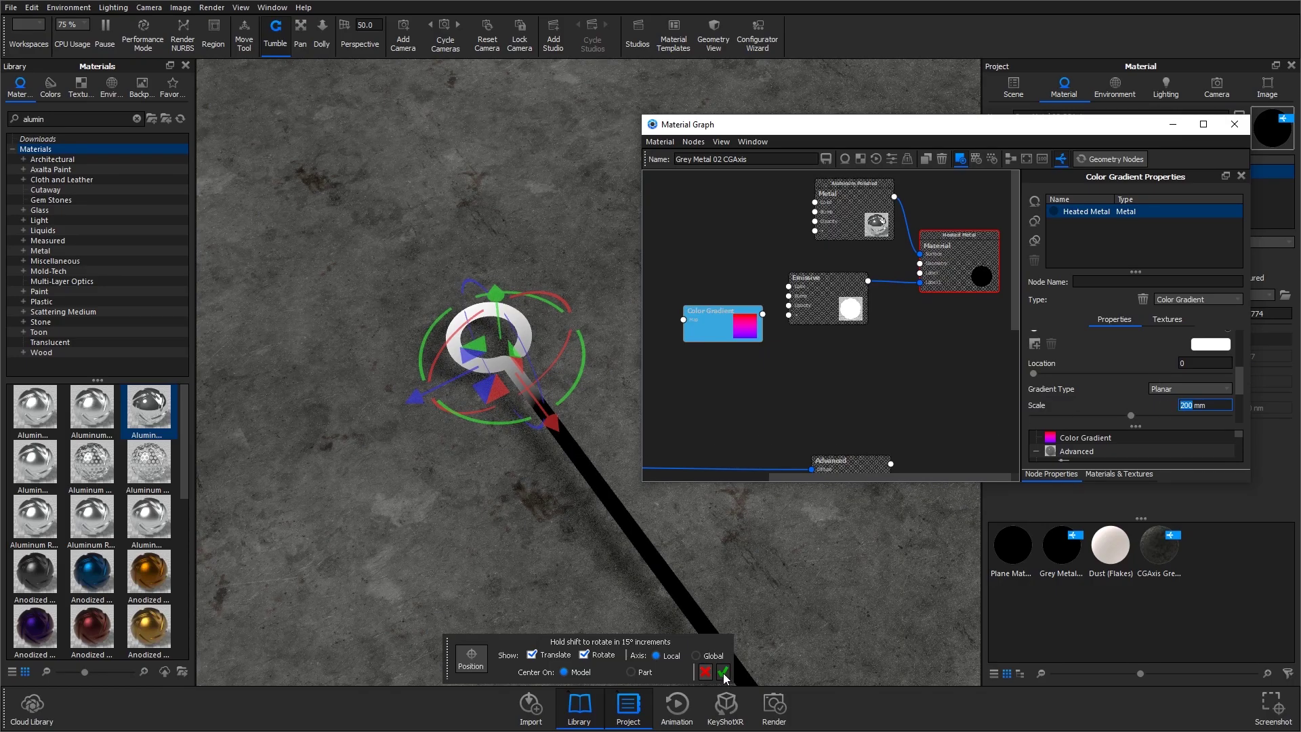
pyautogui.click(723, 672)
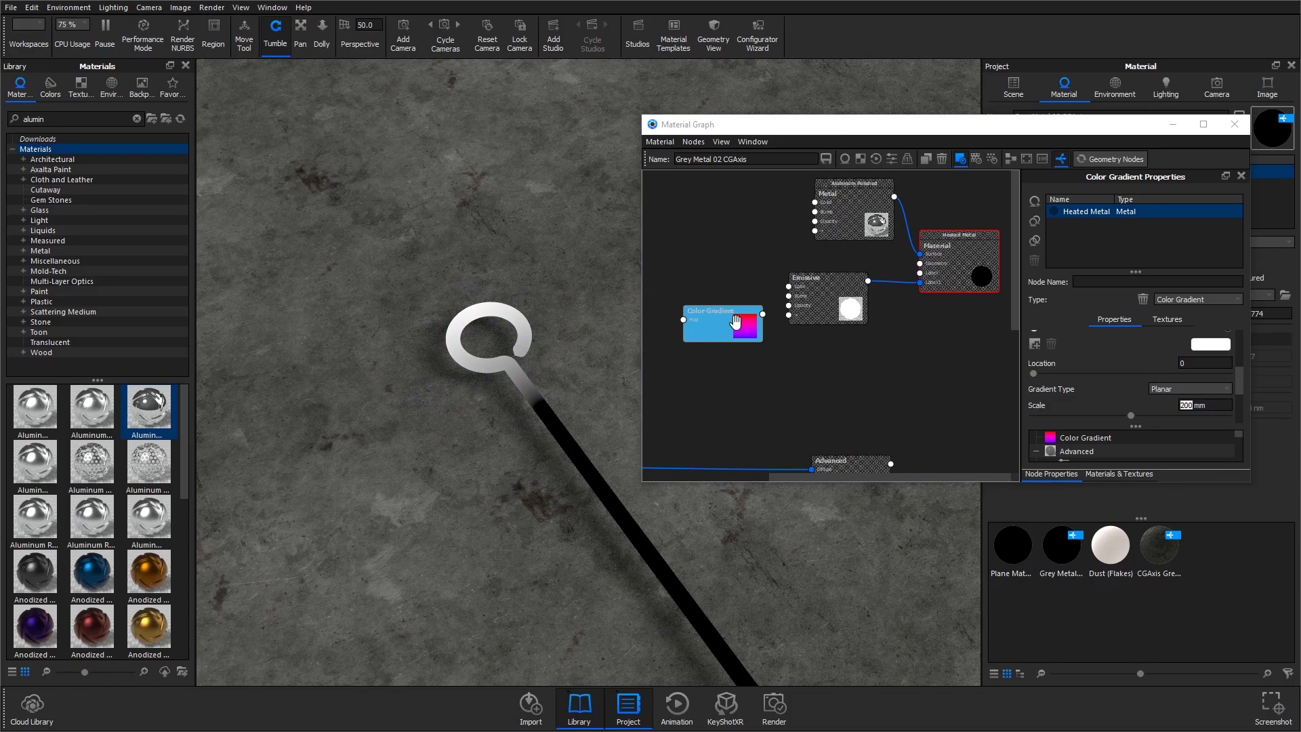
# Wire the Color Gradient into the Emissive node's Opacity input and zoom in on the ring.
pyautogui.press('c')
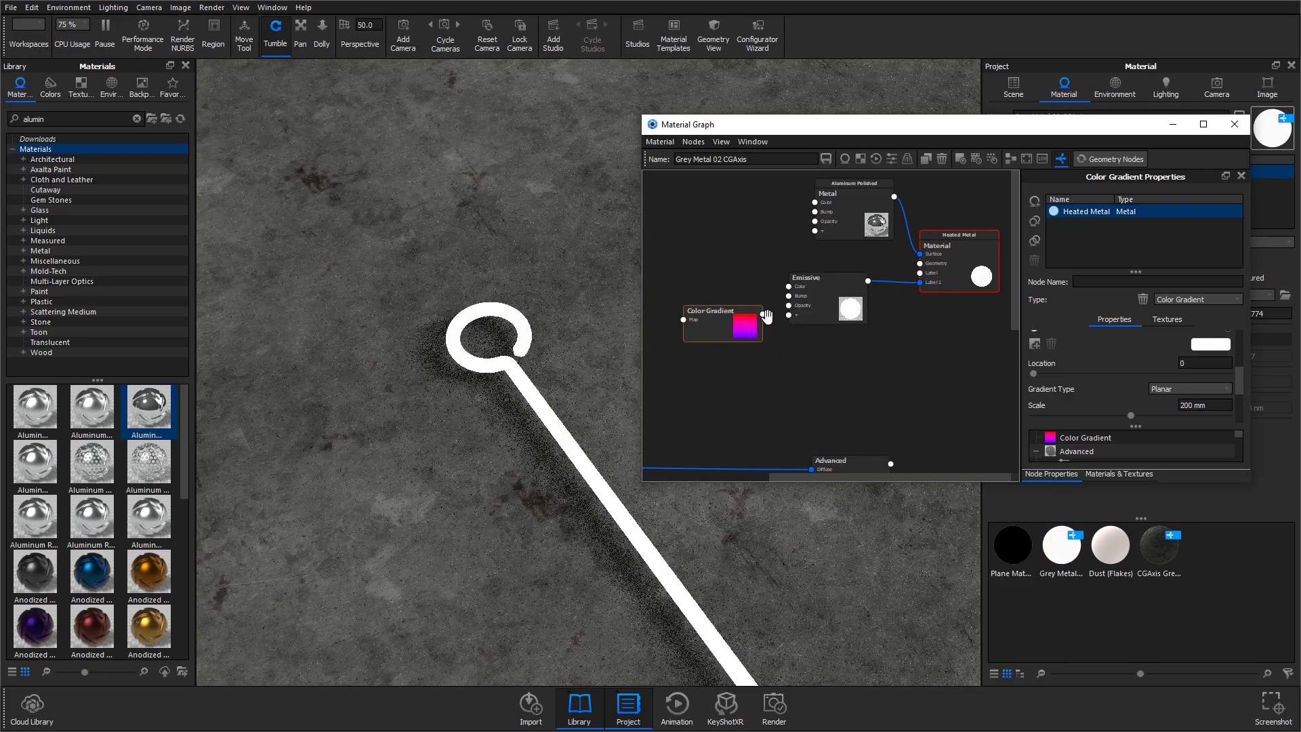
pyautogui.moveTo(763, 315)
pyautogui.mouseDown()
pyautogui.moveTo(746, 320)
pyautogui.moveTo(789, 306)
pyautogui.mouseUp()
pyautogui.scroll(3, 541, 345)
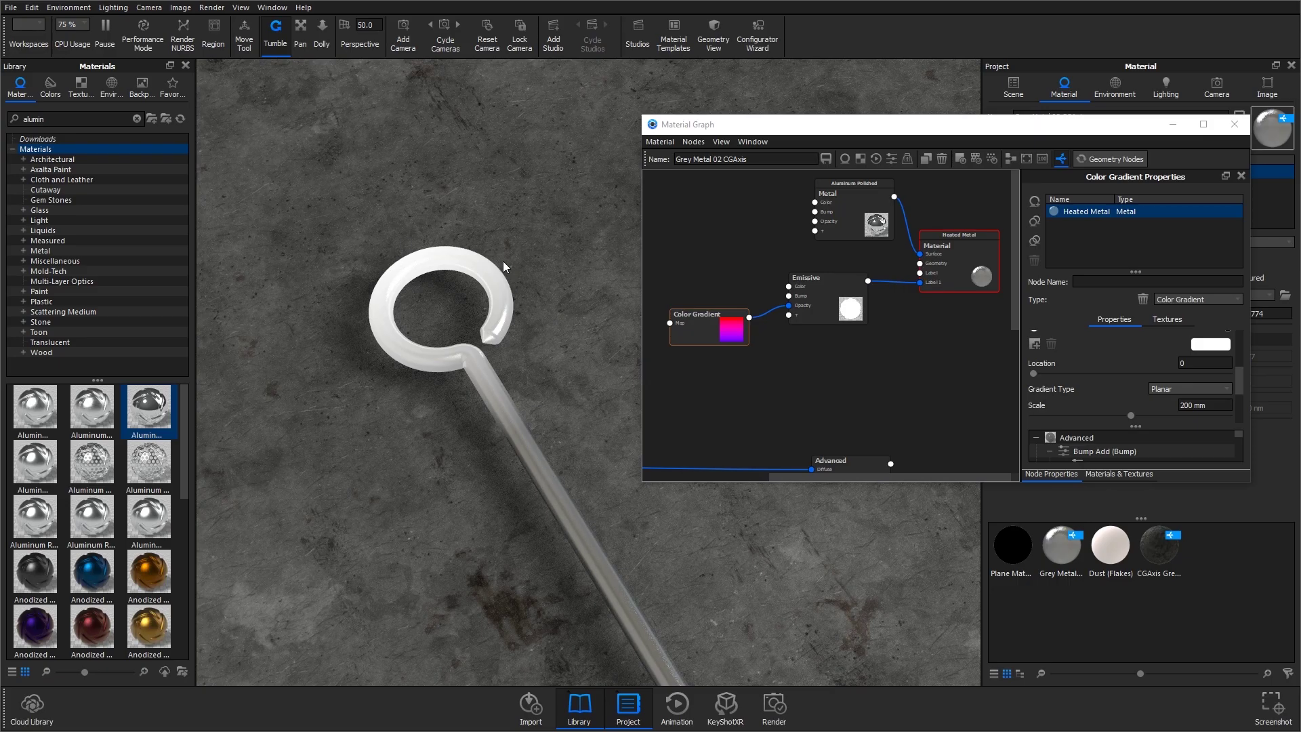
# Duplicate the Color Gradient node, place the copy above the original, and open it for editing.
pyautogui.rightClick(707, 329)
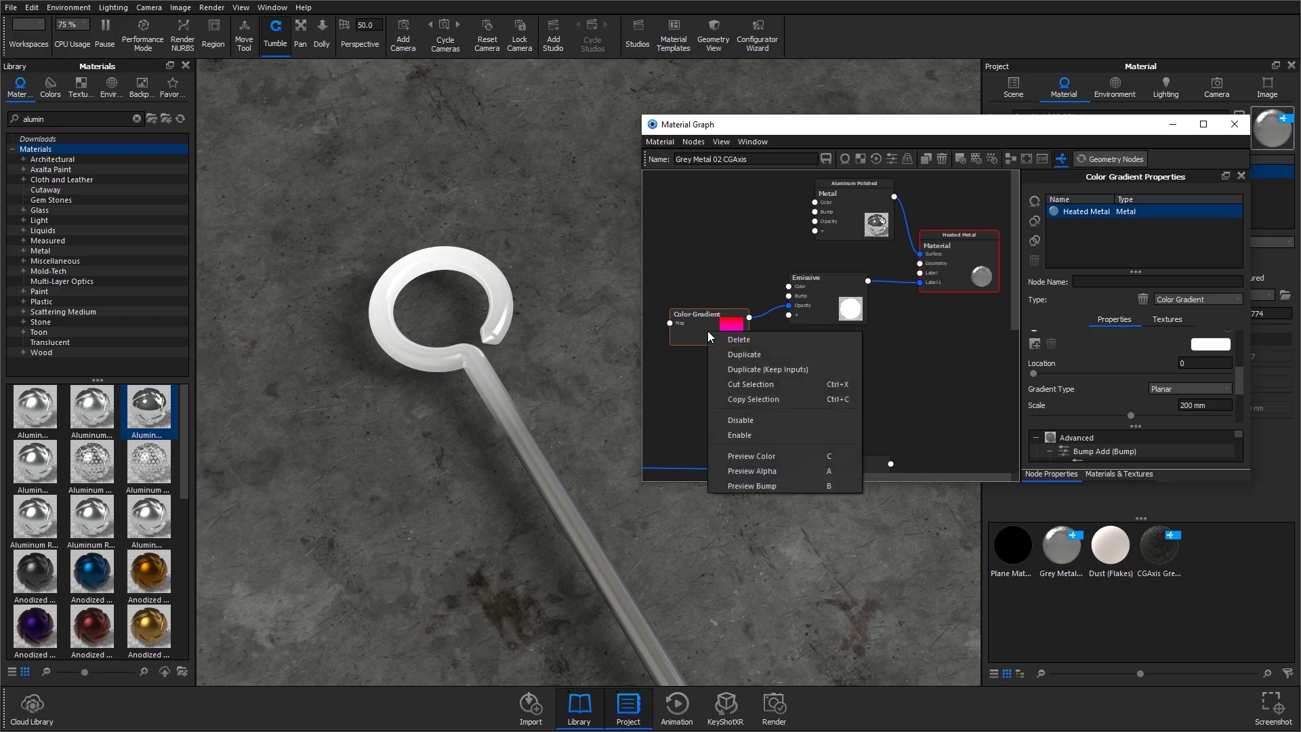
pyautogui.click(751, 355)
pyautogui.moveTo(706, 310); pyautogui.dragTo(694, 245)
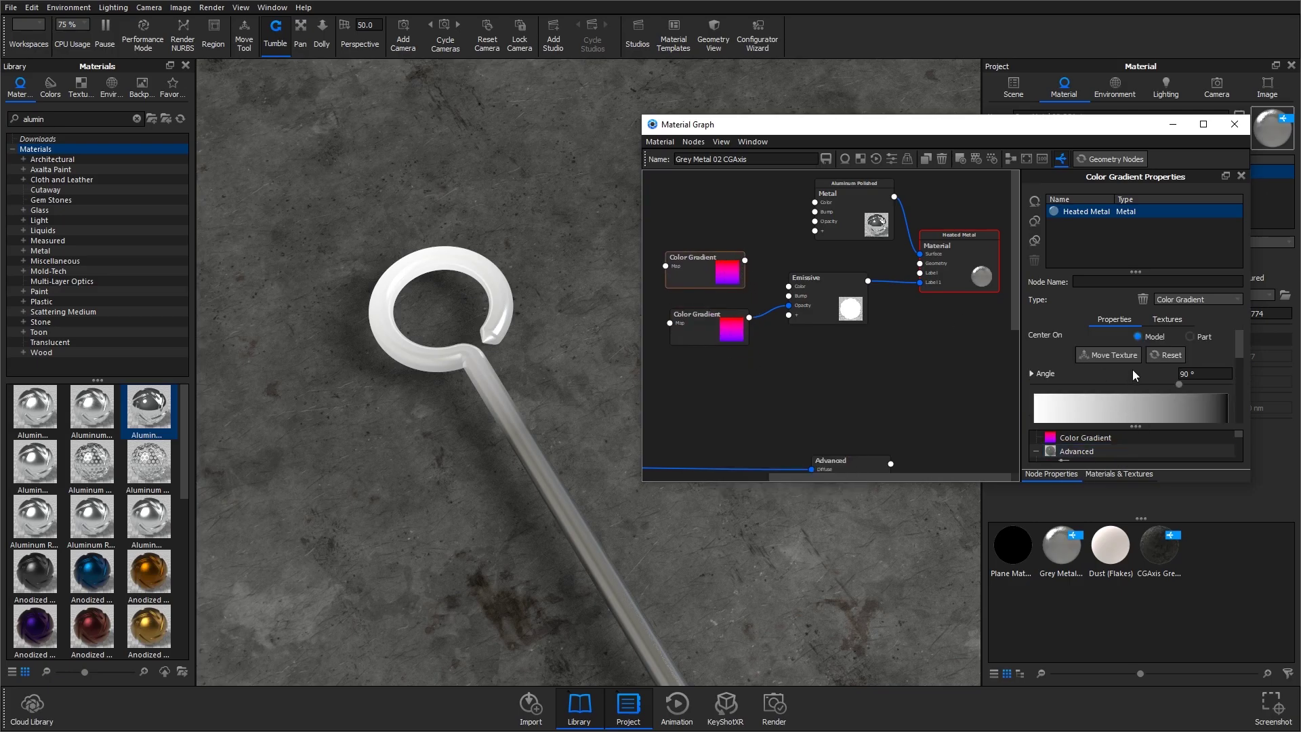
pyautogui.scroll(-2, 1133, 374)
pyautogui.click(697, 261)
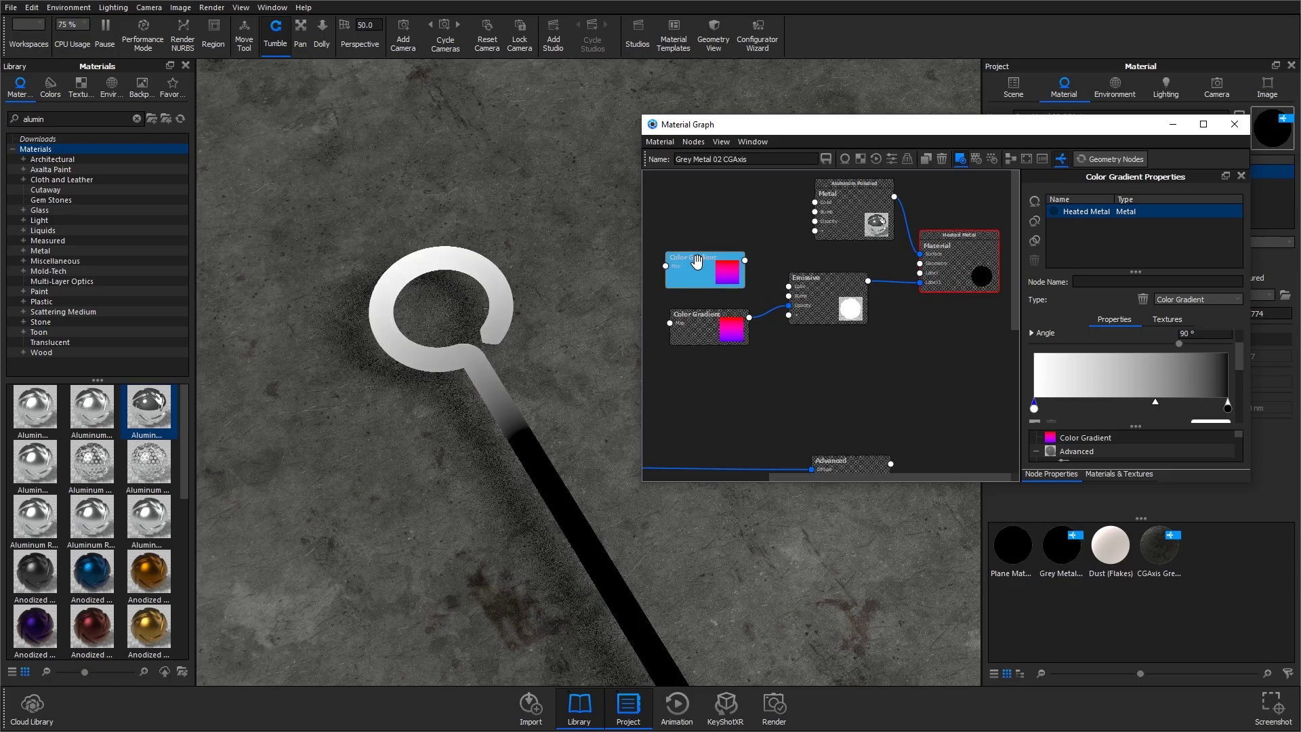
pyautogui.scroll(-1, 1104, 379)
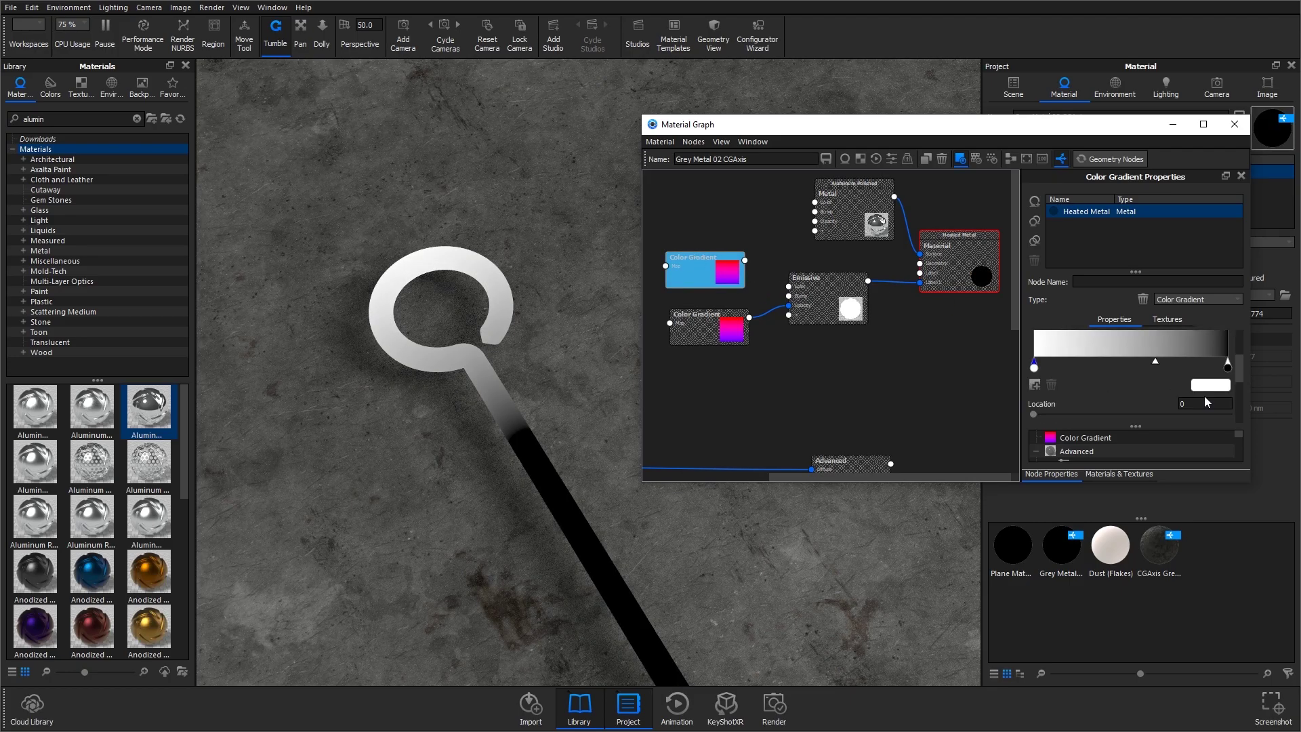
# Set the copied gradient's left stop to yellow and right stop to red.
pyautogui.click(1207, 387)
pyautogui.click(1144, 569)
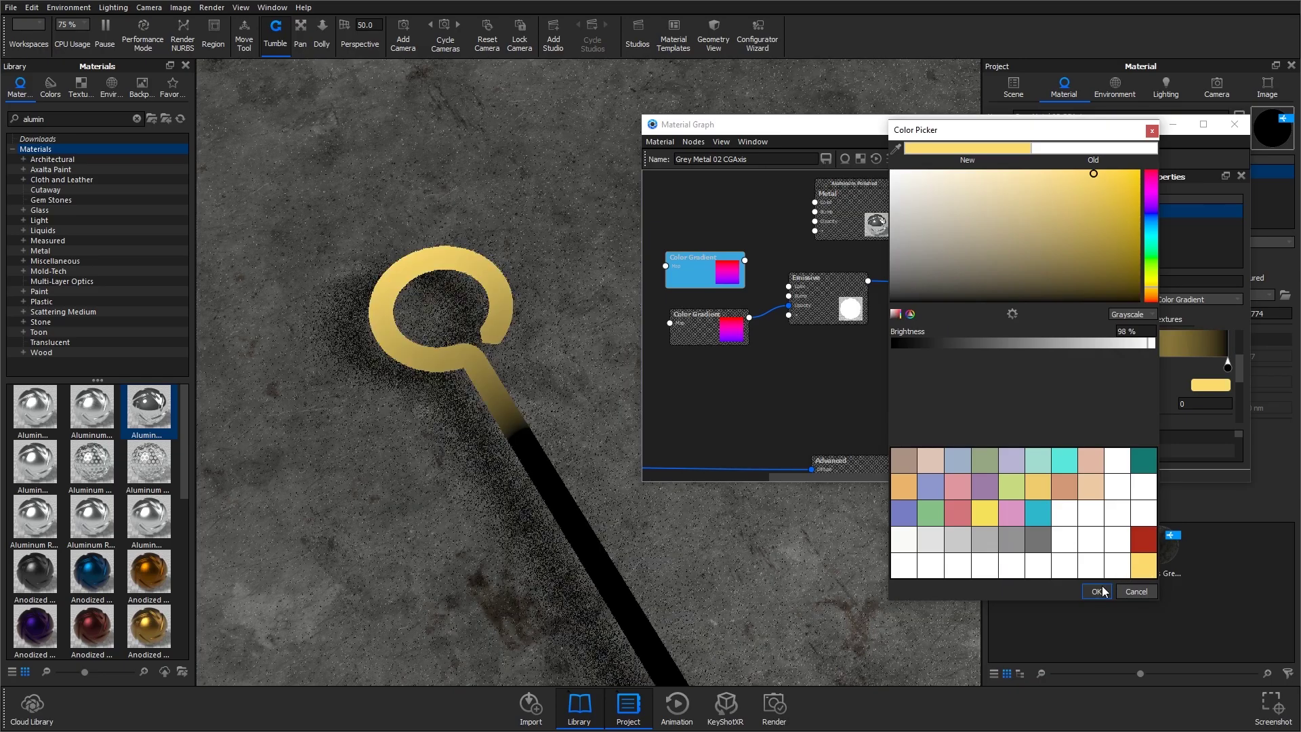
pyautogui.click(1097, 592)
pyautogui.click(1228, 368)
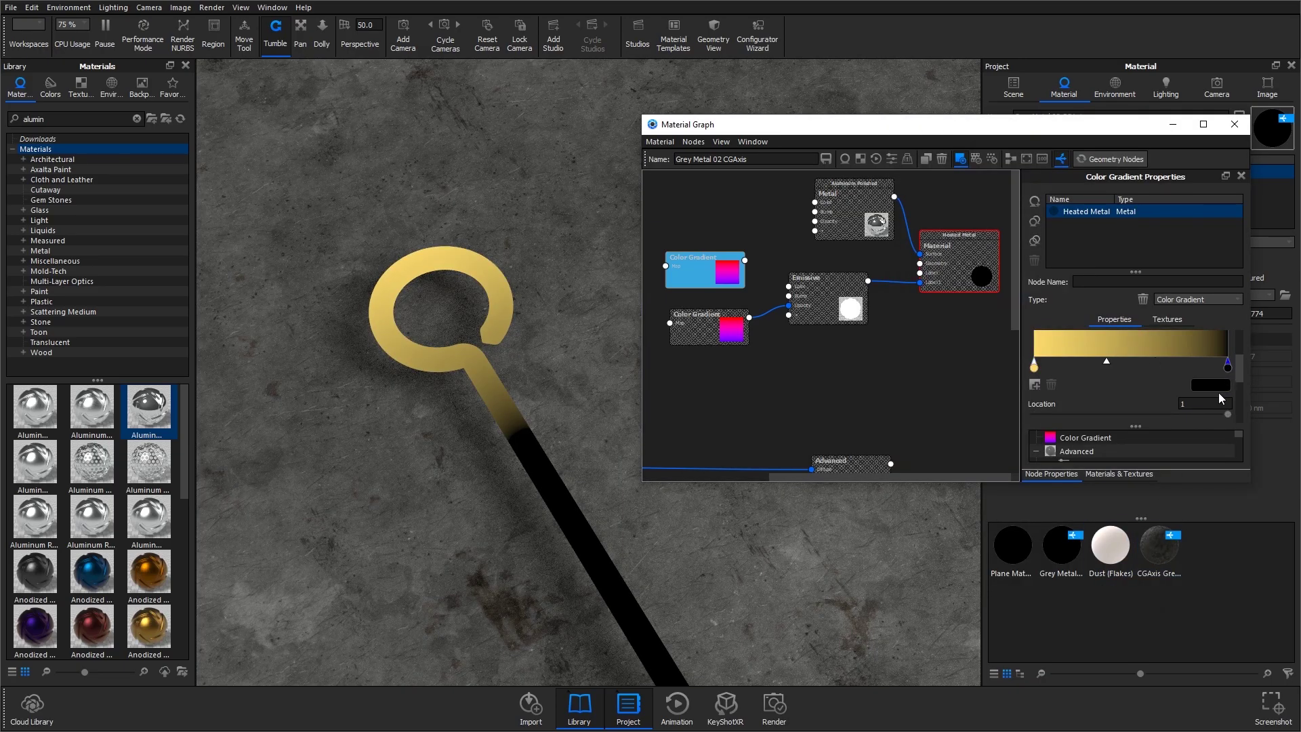
pyautogui.click(1209, 384)
pyautogui.click(1143, 540)
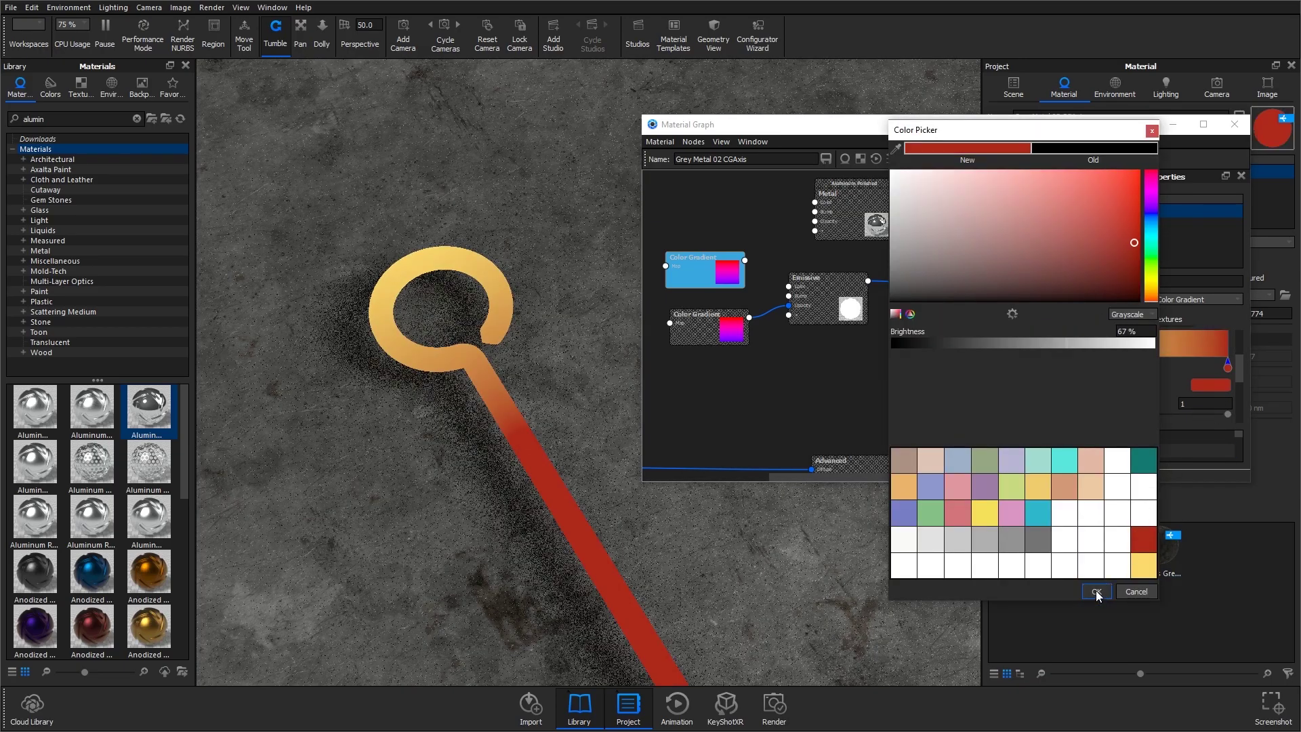
pyautogui.click(1096, 592)
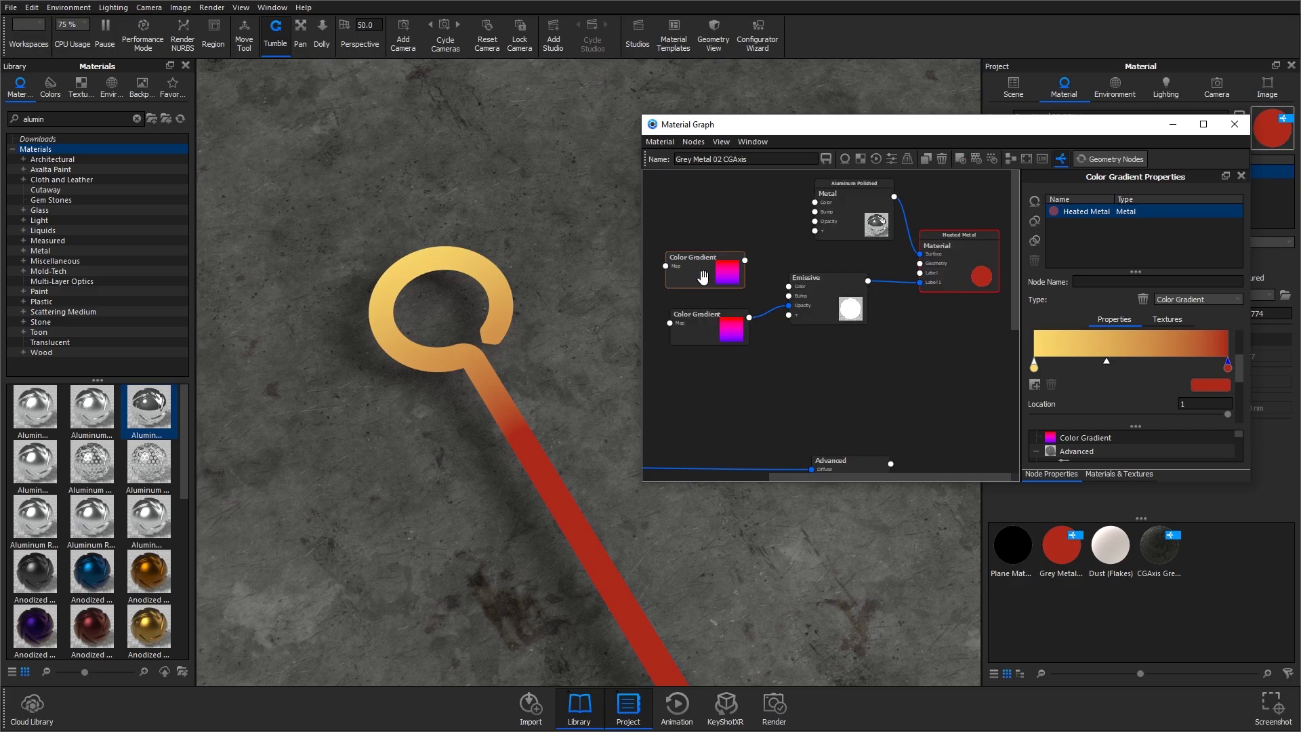
# Connect the top yellow-to-red Color Gradient to the Emissive Color input.
pyautogui.moveTo(745, 259); pyautogui.dragTo(789, 286)
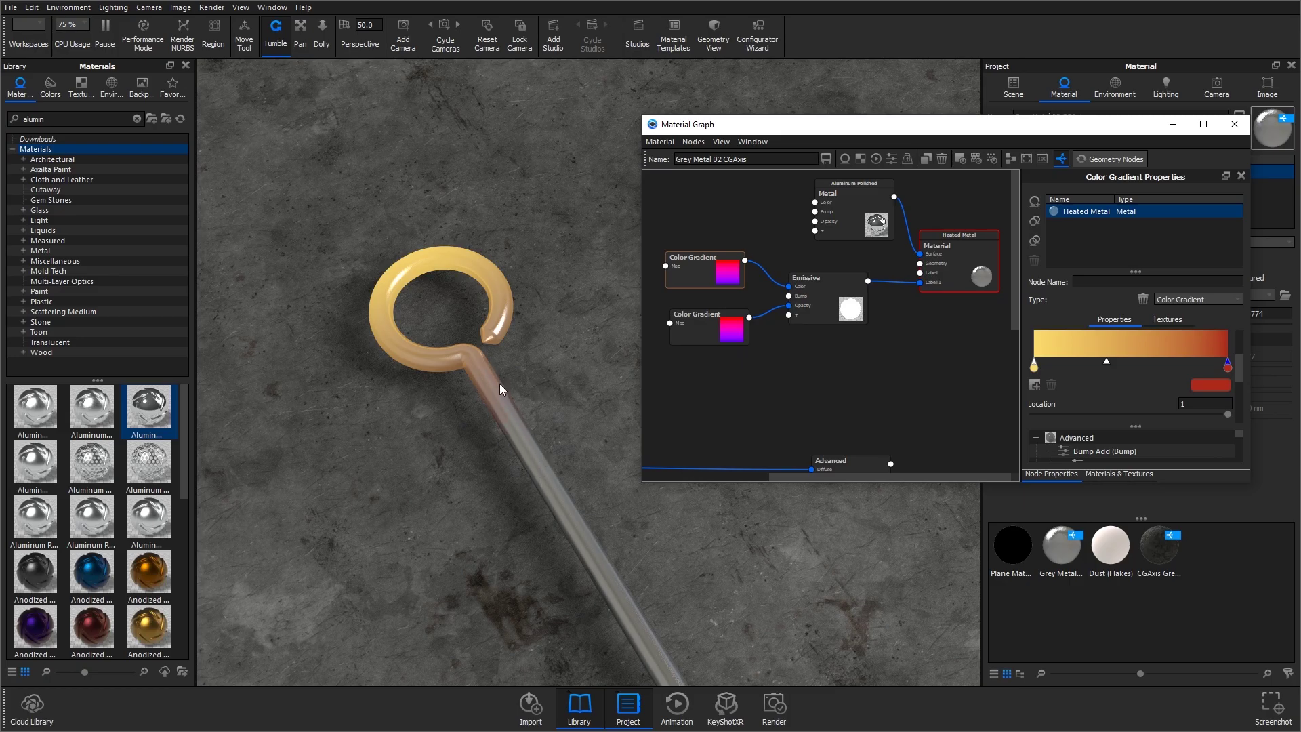
pyautogui.scroll(-2, 1177, 376)
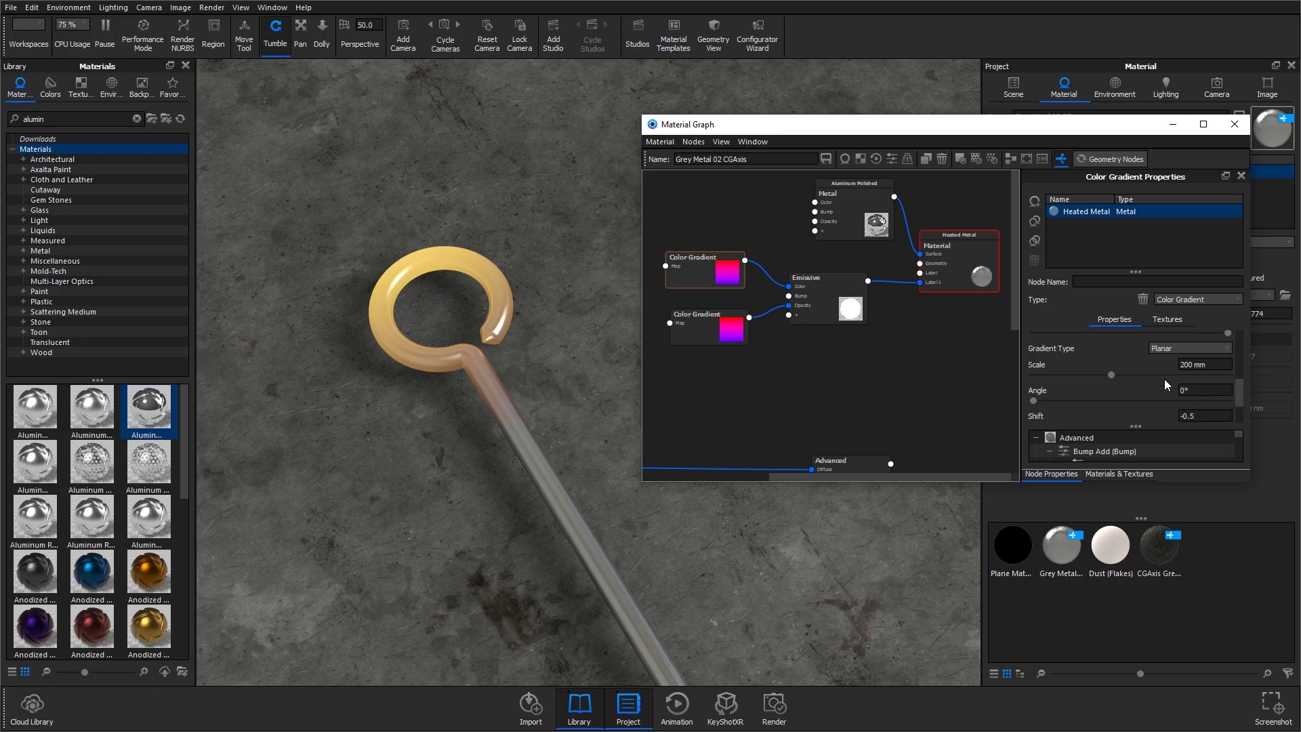
pyautogui.scroll(2, 1163, 387)
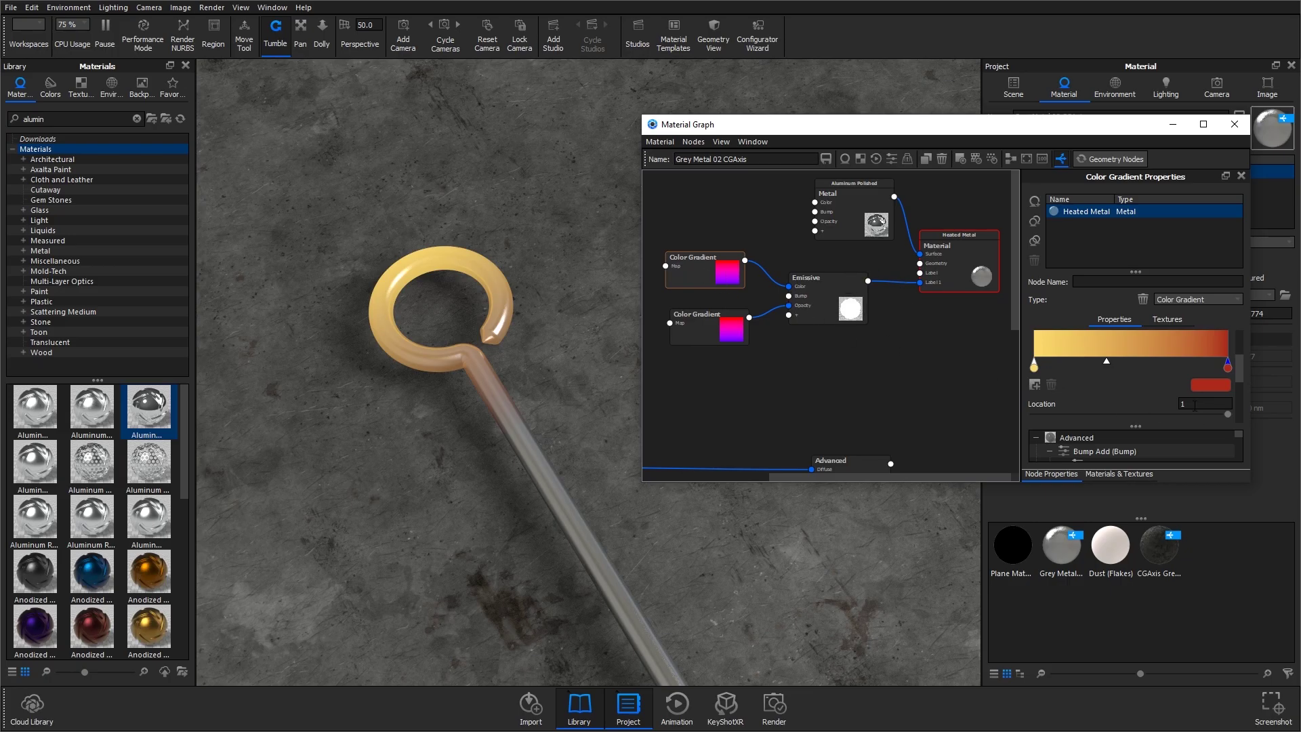
pyautogui.scroll(-2, 1183, 391)
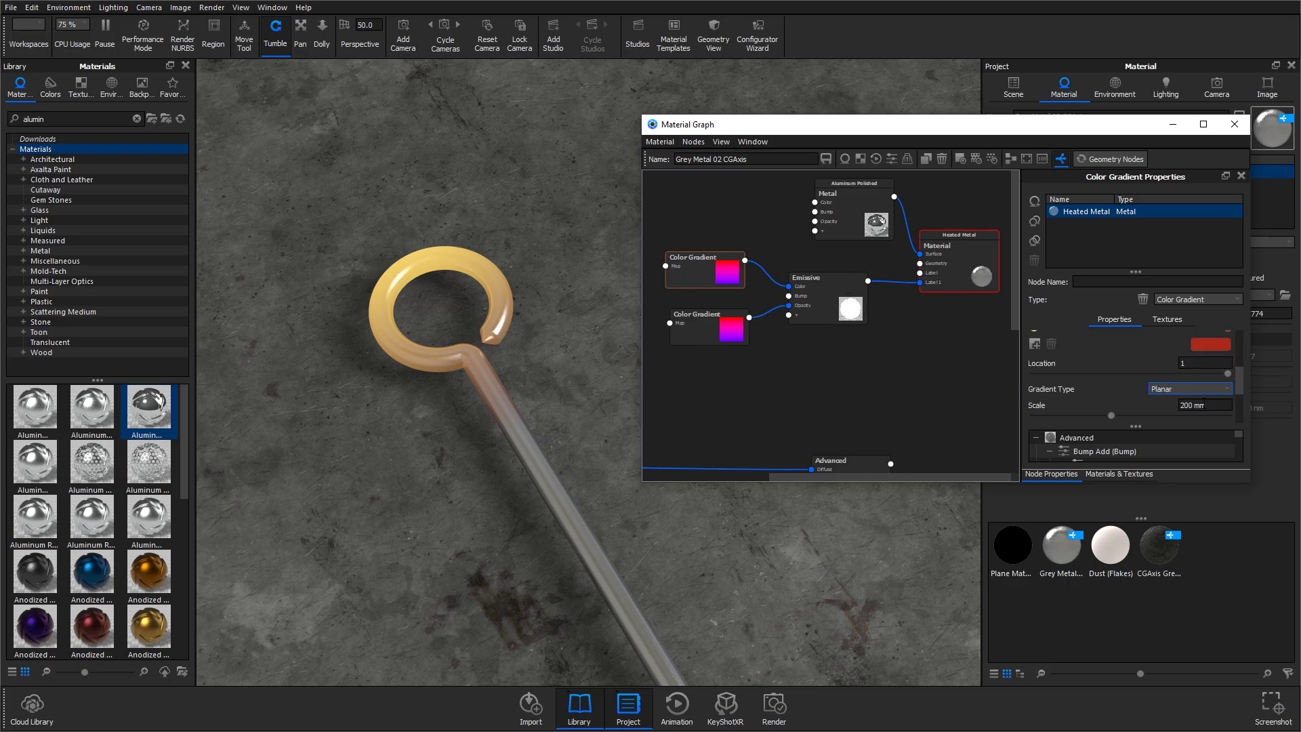
# Set the gradient scale to 90 mm and reposition it on the ring.
pyautogui.click(1204, 404)
pyautogui.write('90')
pyautogui.press('Return')
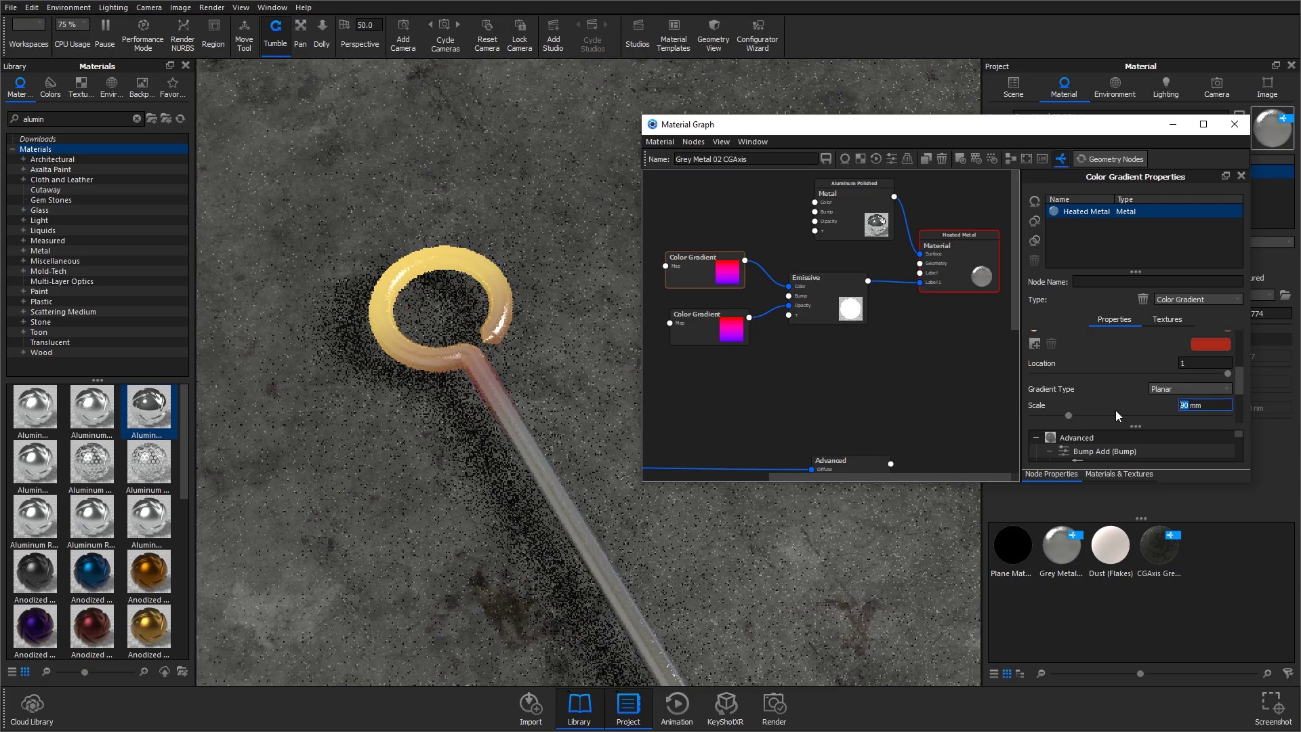
pyautogui.scroll(3, 1145, 356)
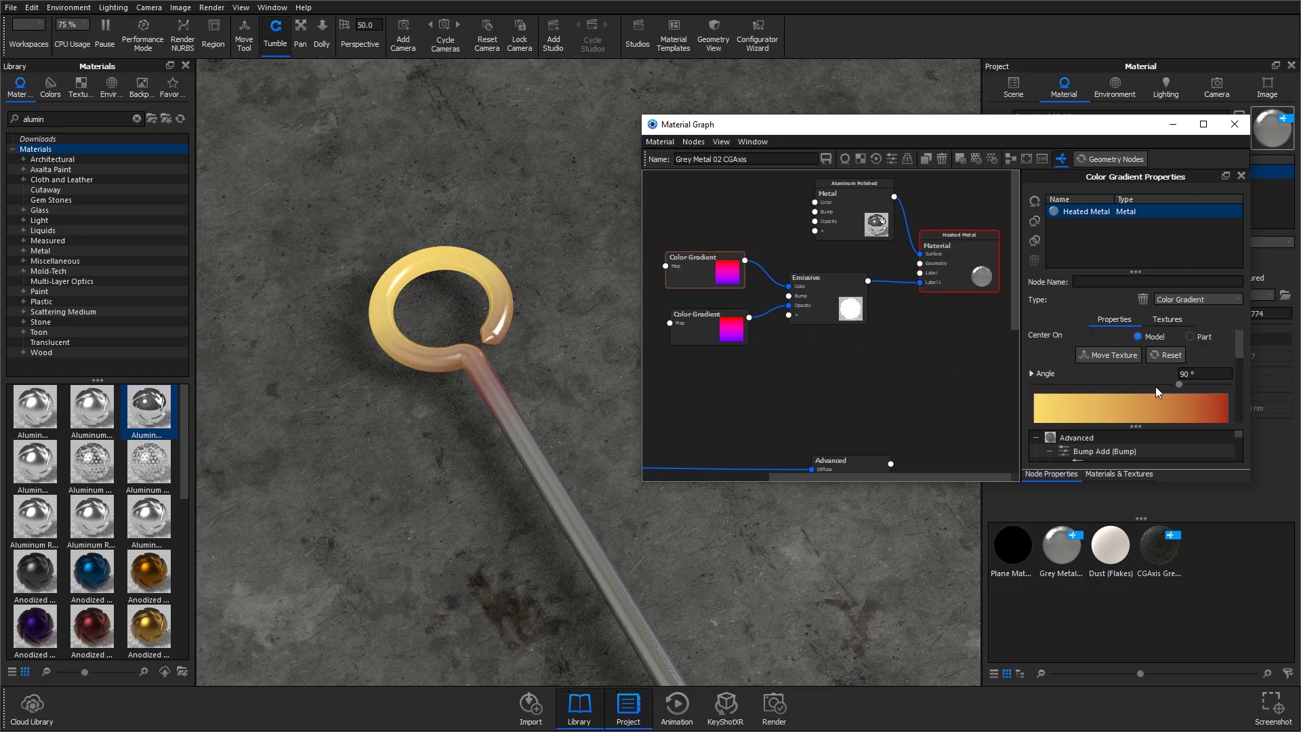
pyautogui.click(1116, 355)
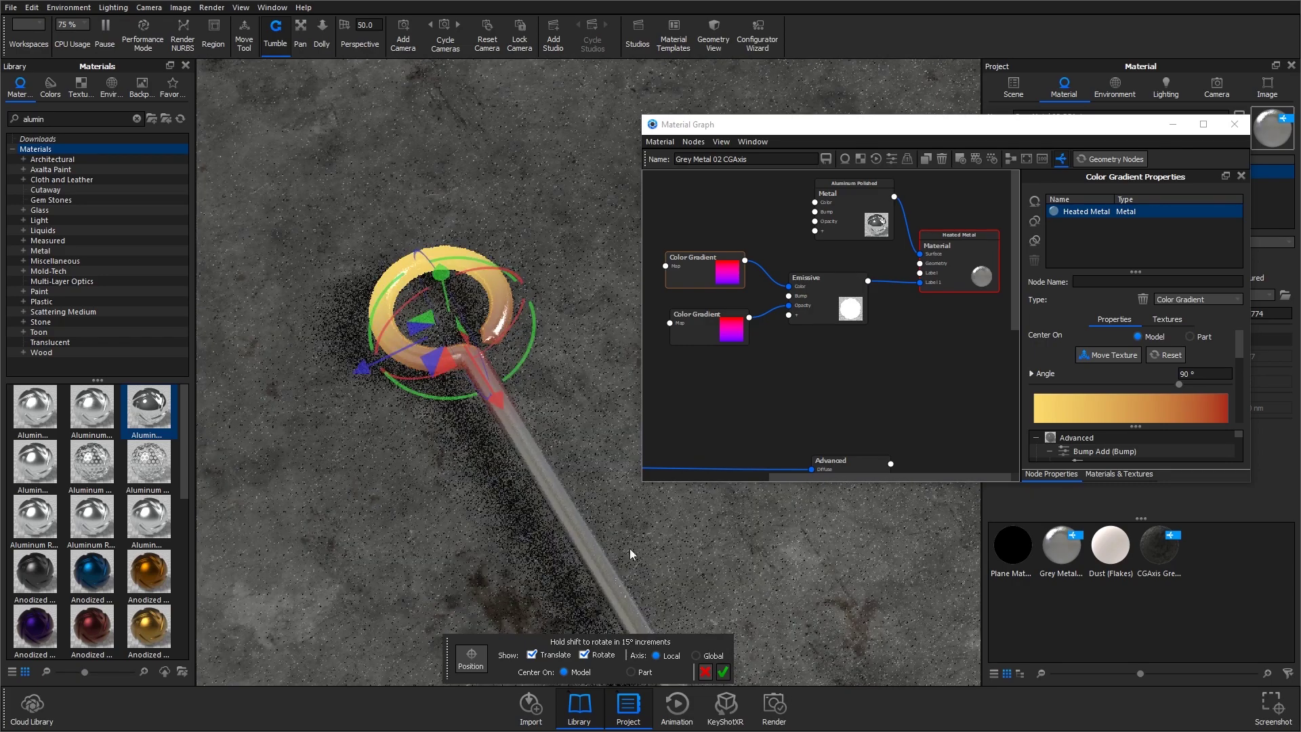
pyautogui.click(723, 672)
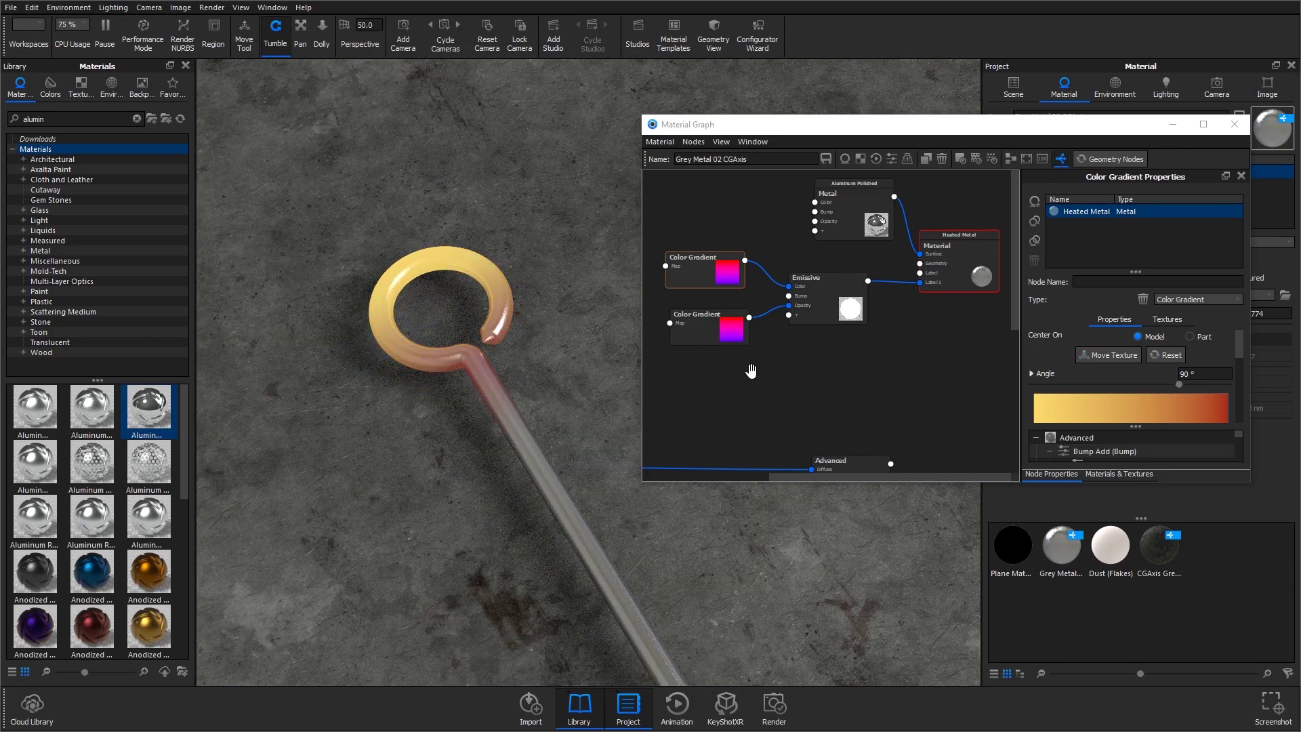
# Orbit around the ring and set the Emissive node's Intensity to 3.
pyautogui.moveTo(459, 407); pyautogui.dragTo(537, 464)
pyautogui.moveTo(538, 523); pyautogui.dragTo(515, 391)
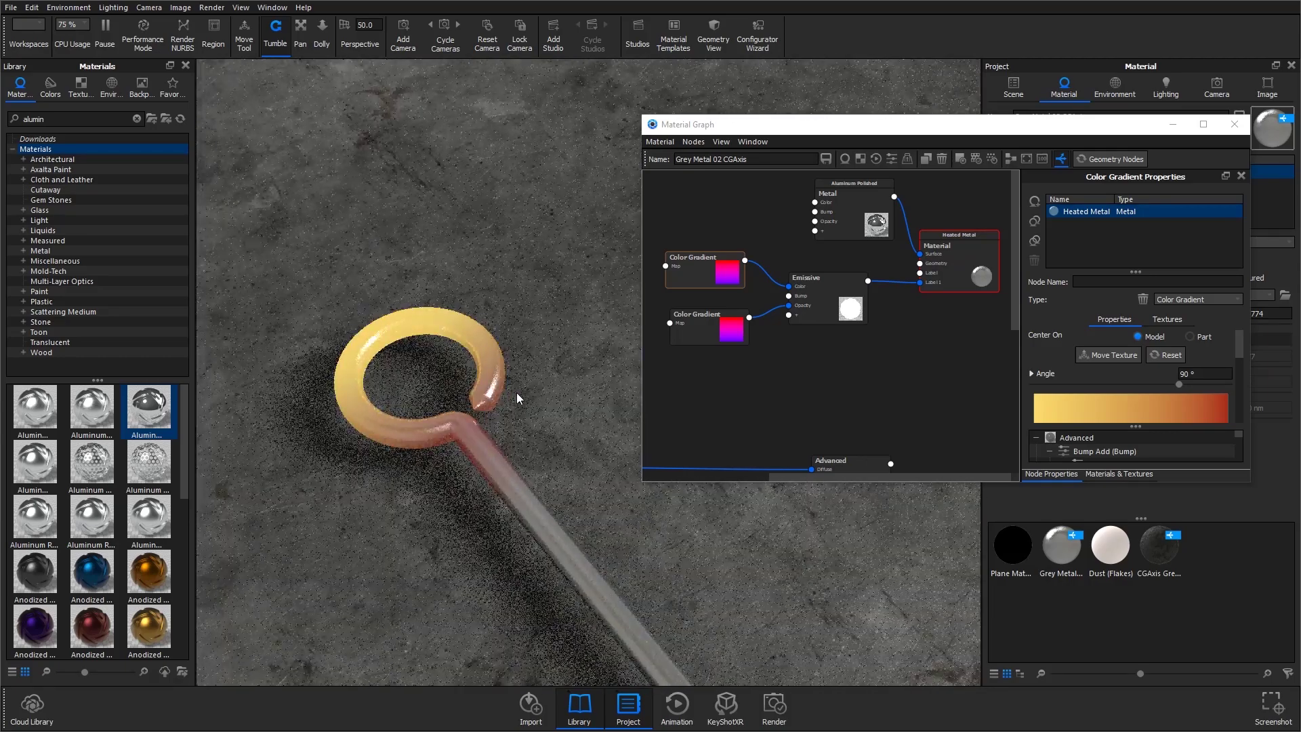
pyautogui.click(835, 291)
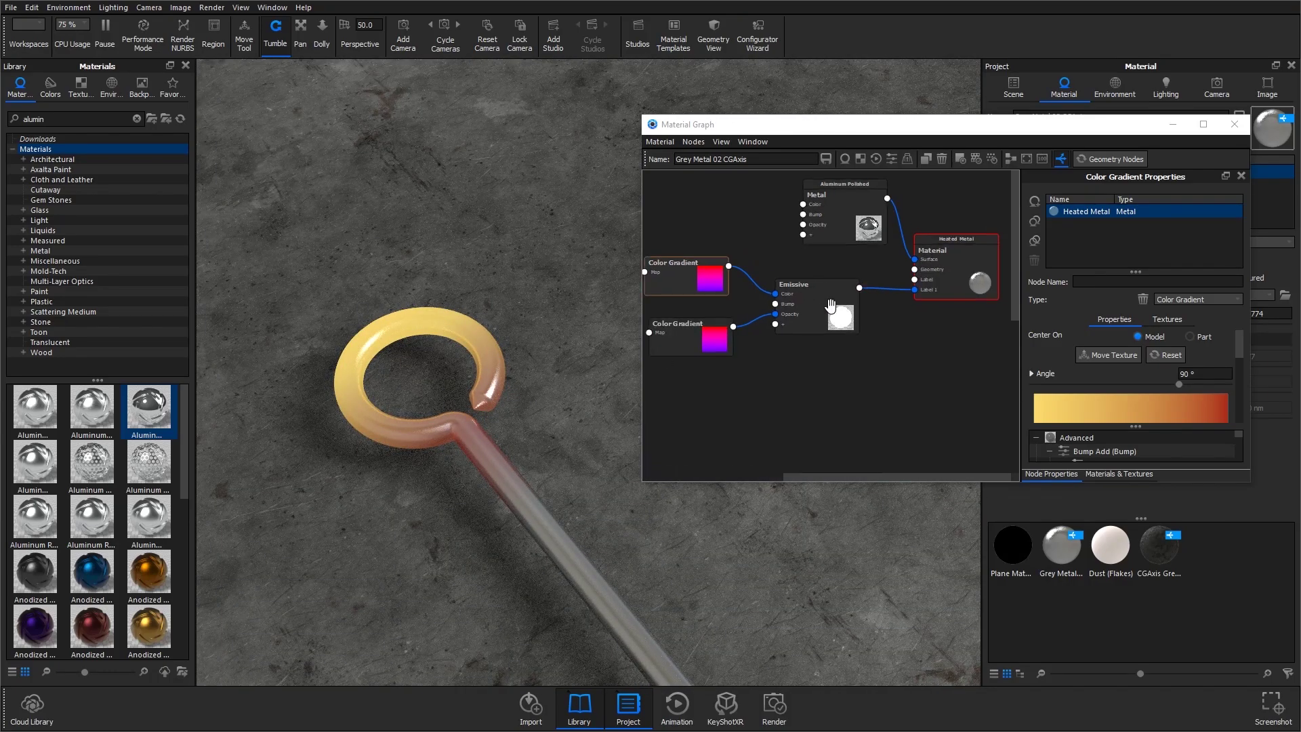
pyautogui.click(1103, 332)
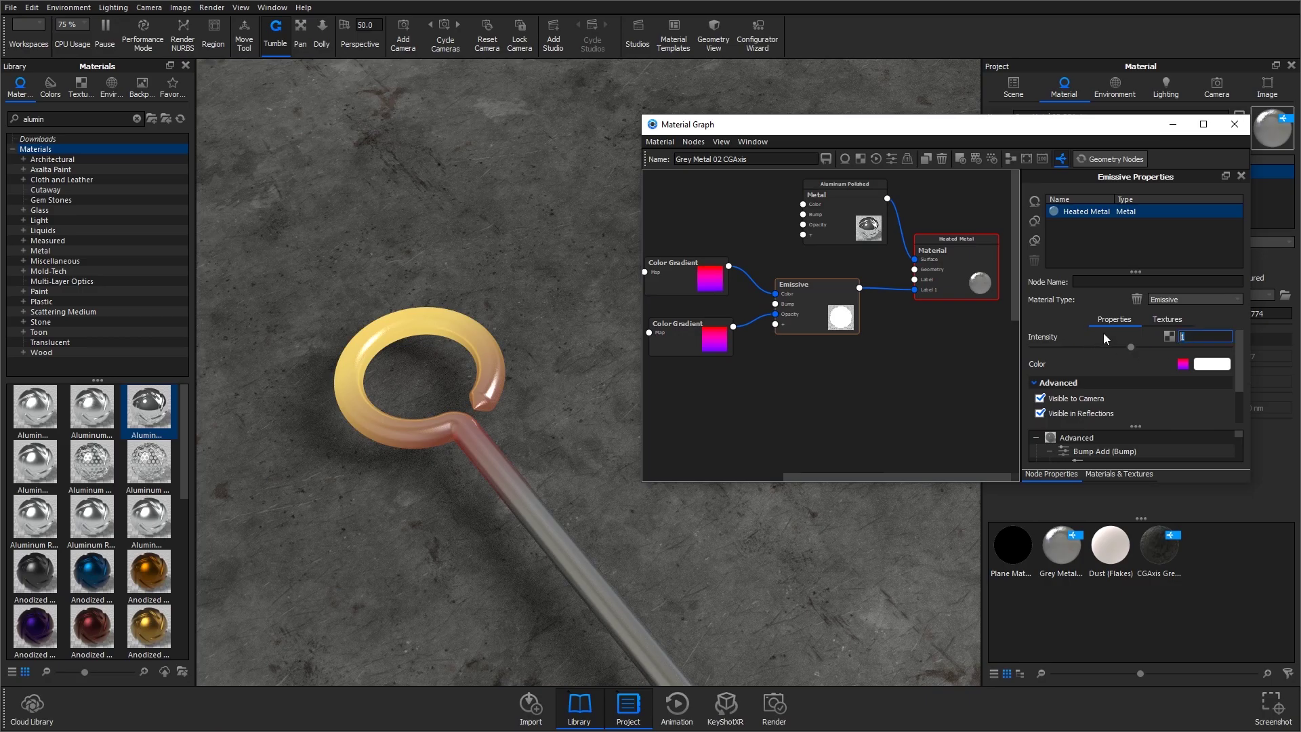
pyautogui.write('3')
pyautogui.press('Return')
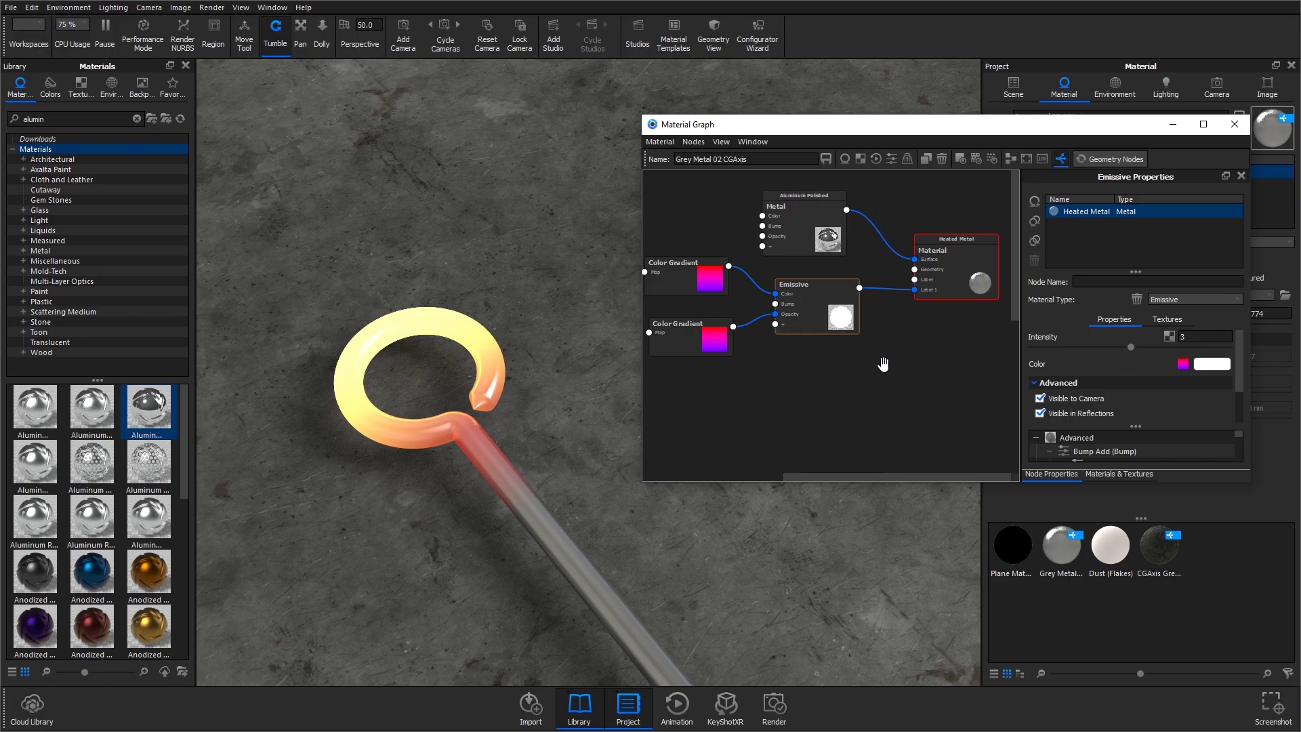
# Disconnect the Metal node and wire the Grey Metal 02 Advanced node into the Heated Metal Surface input.
pyautogui.scroll(-3, 883, 369)
pyautogui.scroll(-1, 884, 369)
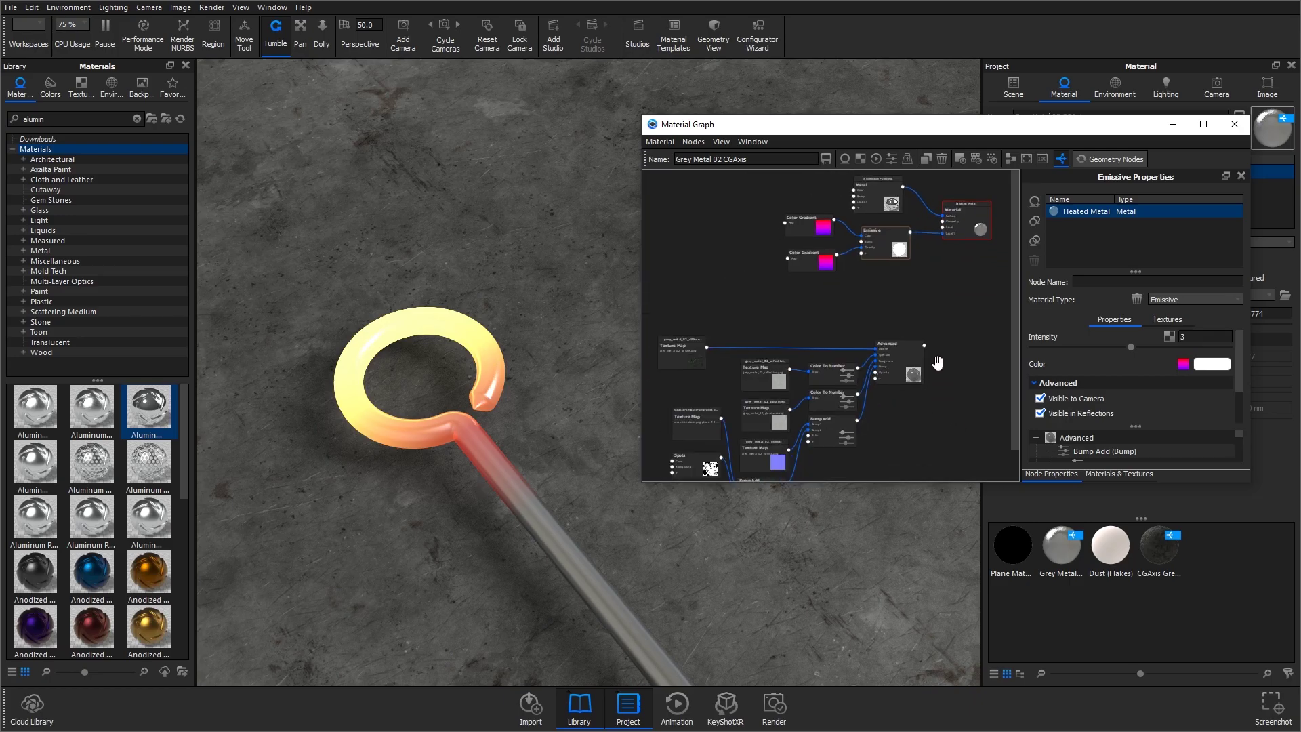
pyautogui.scroll(-1, 932, 376)
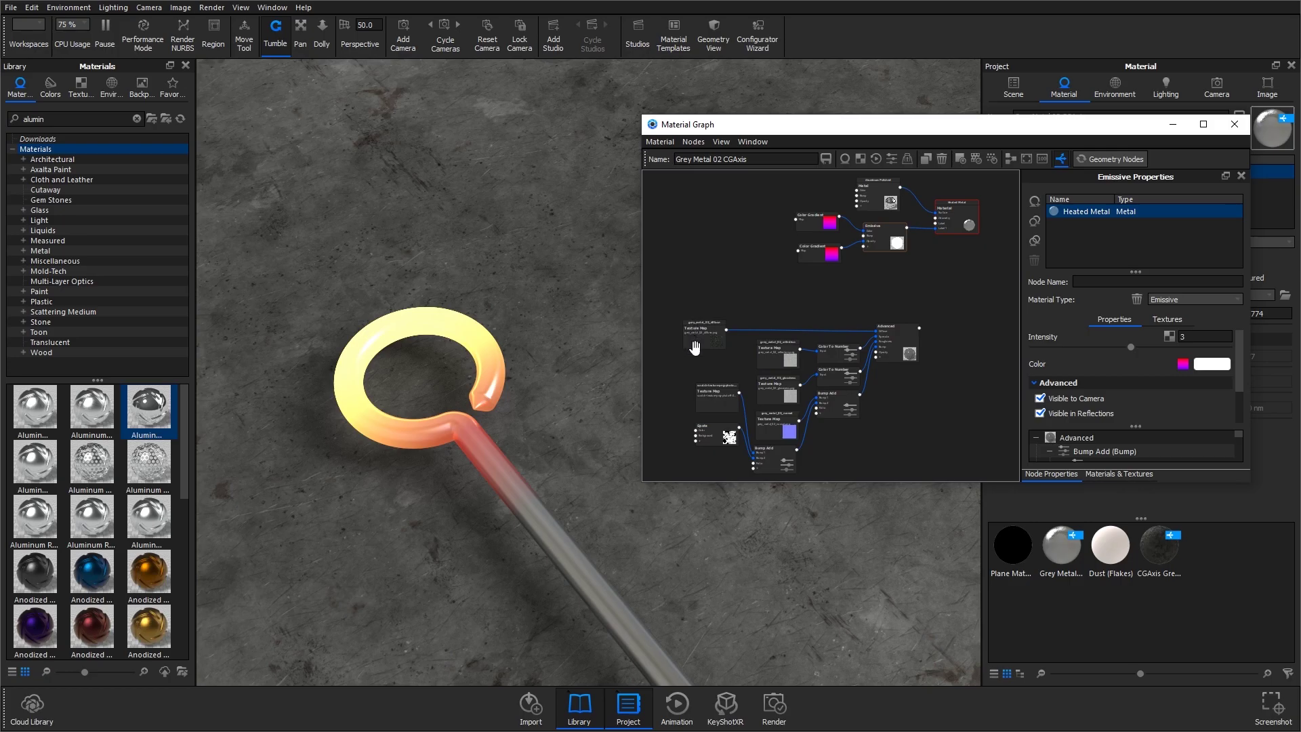
pyautogui.moveTo(694, 347); pyautogui.dragTo(712, 340)
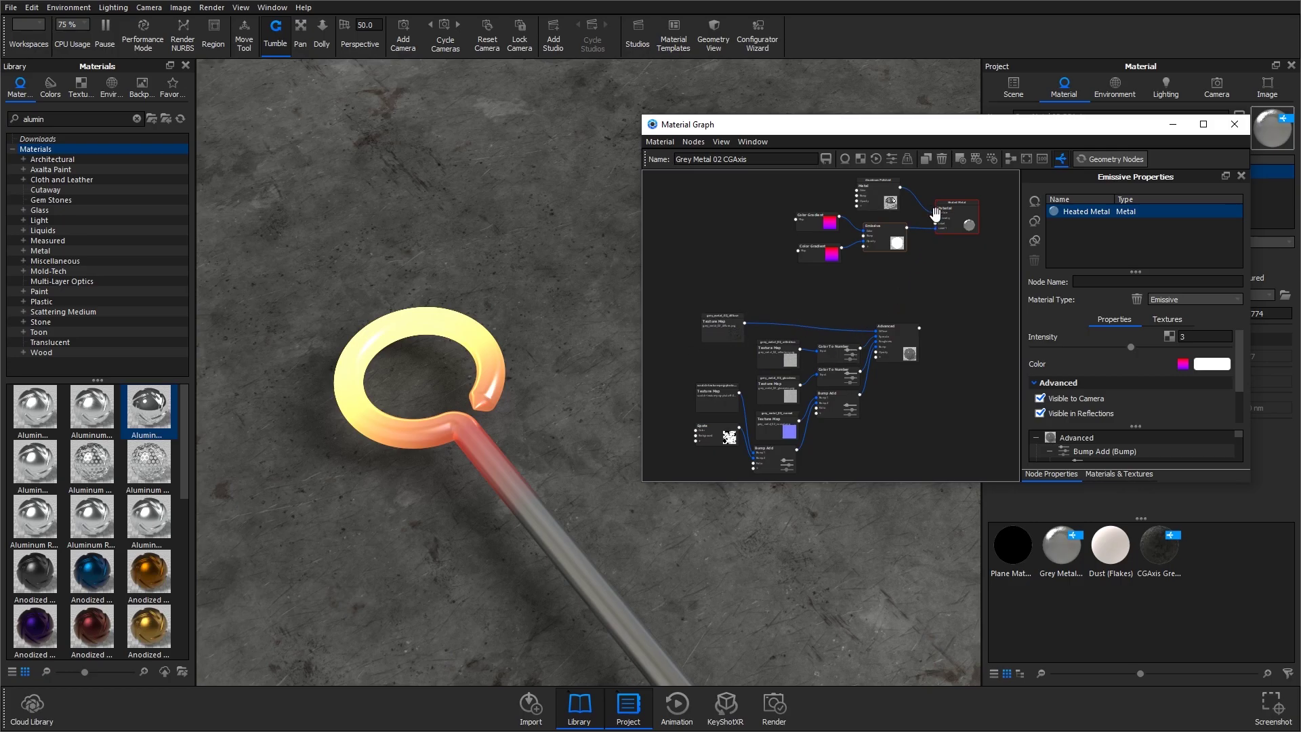
pyautogui.moveTo(934, 213); pyautogui.dragTo(887, 212)
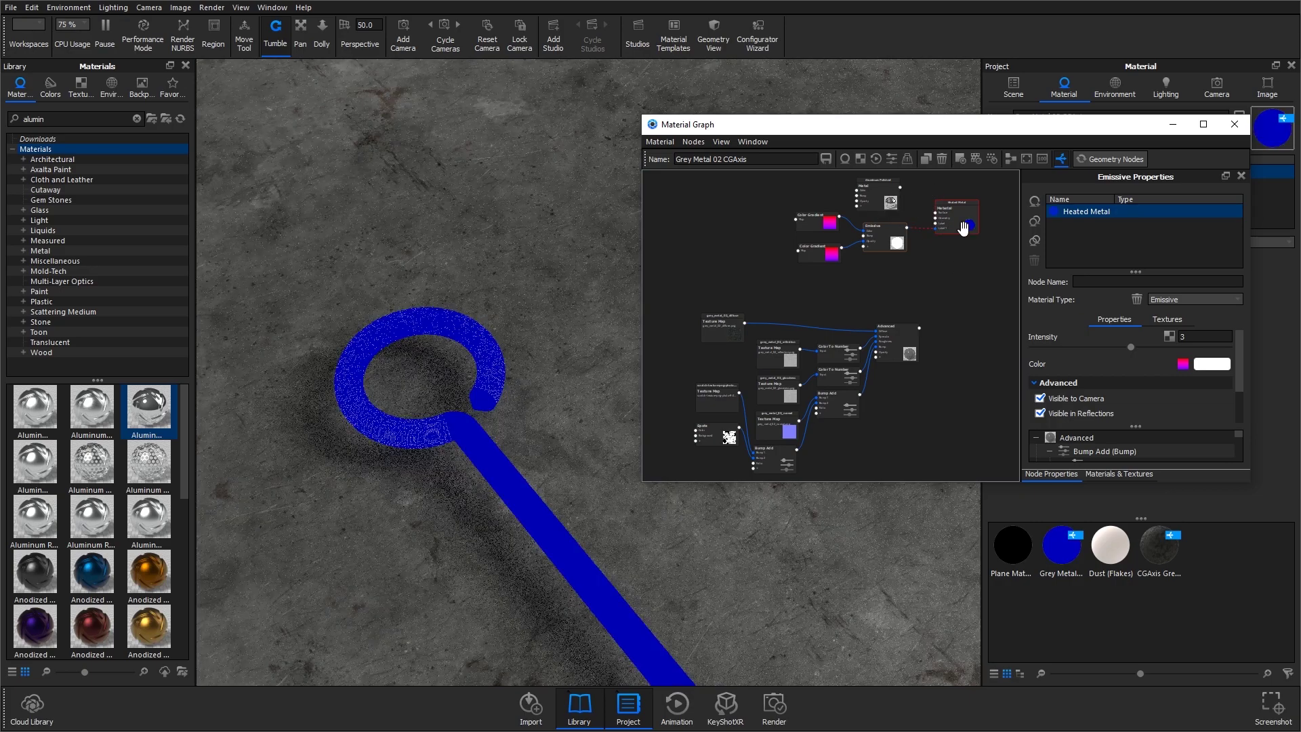
pyautogui.moveTo(918, 328); pyautogui.dragTo(941, 217)
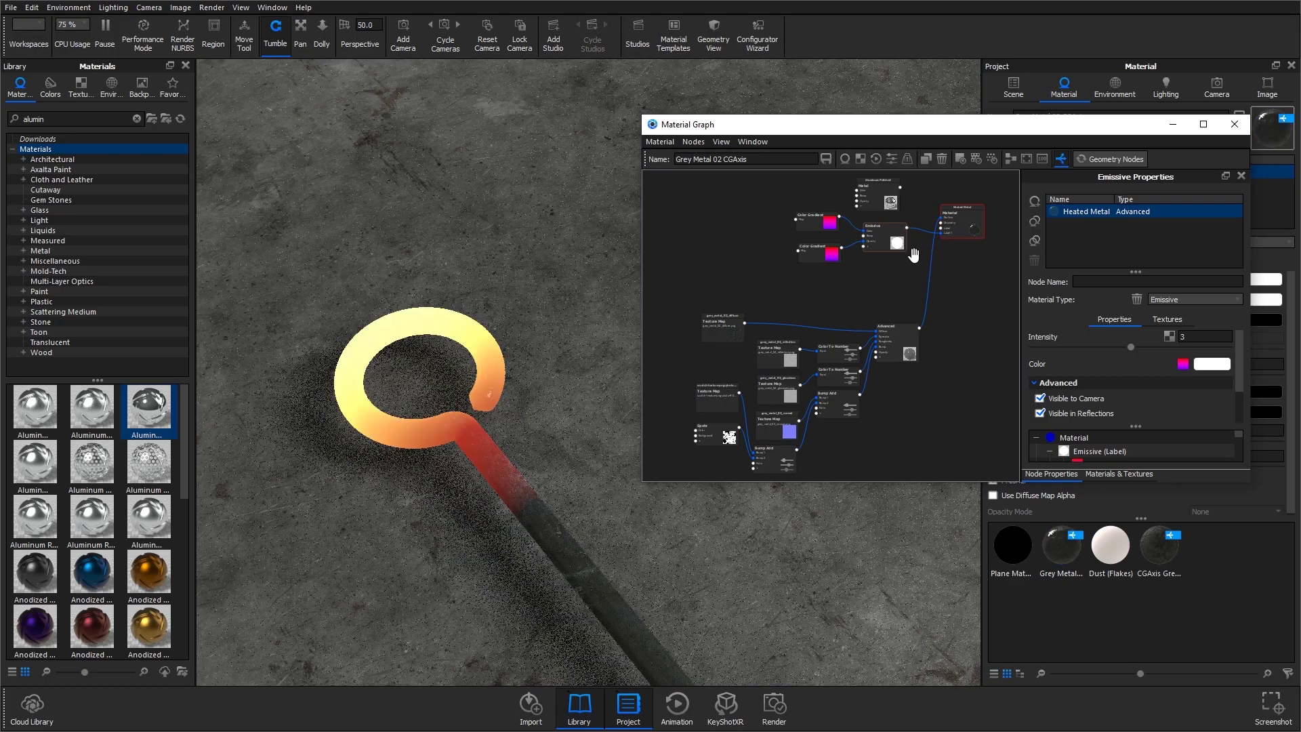
pyautogui.click(732, 316)
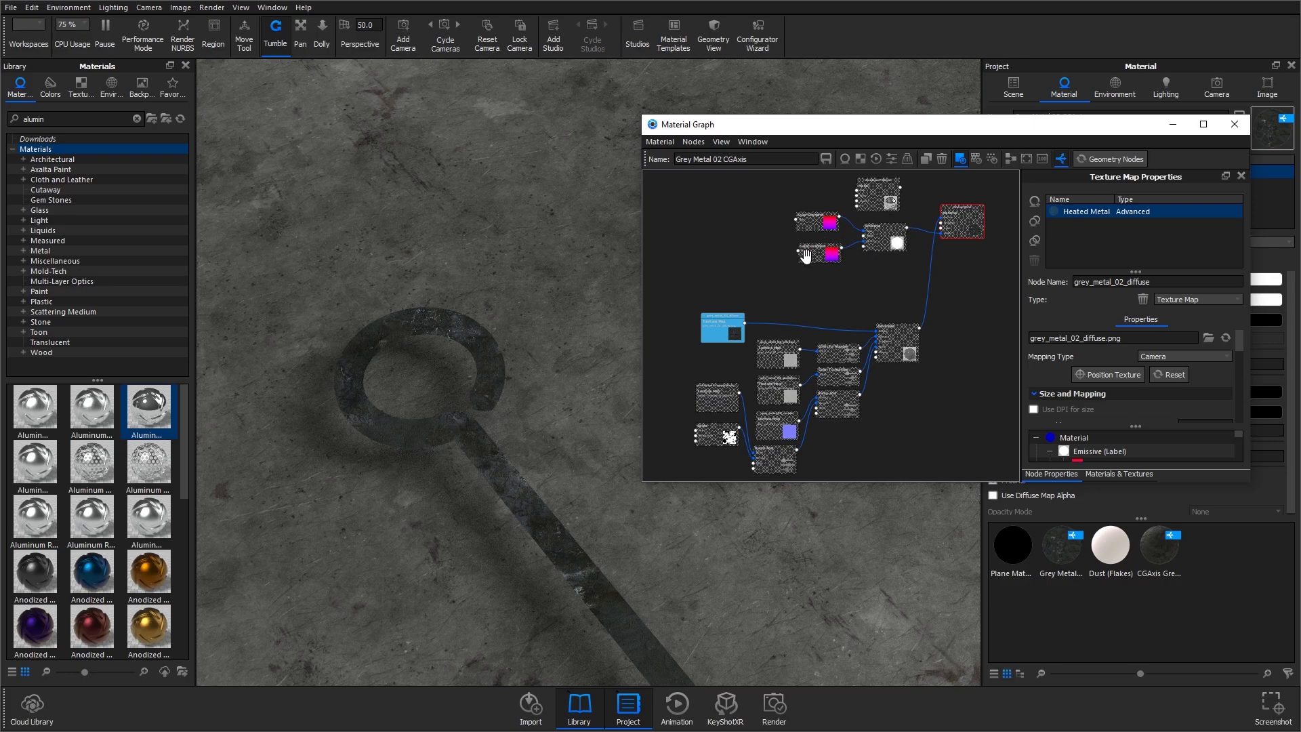
# Move the lower Color Gradient and Texture Map nodes left to make room.
pyautogui.moveTo(828, 257); pyautogui.dragTo(774, 268)
pyautogui.moveTo(872, 252); pyautogui.dragTo(865, 266)
pyautogui.scroll(2, 844, 259)
pyautogui.scroll(1, 814, 325)
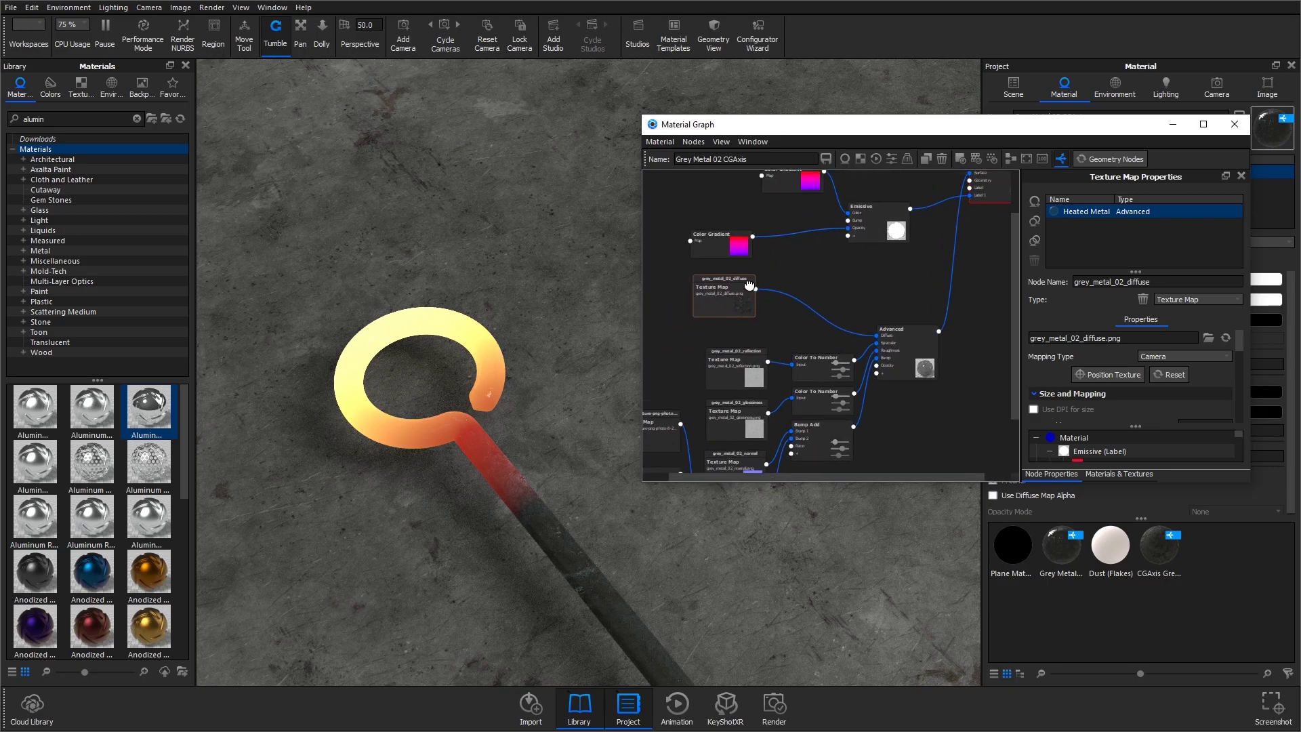
pyautogui.scroll(5, 748, 285)
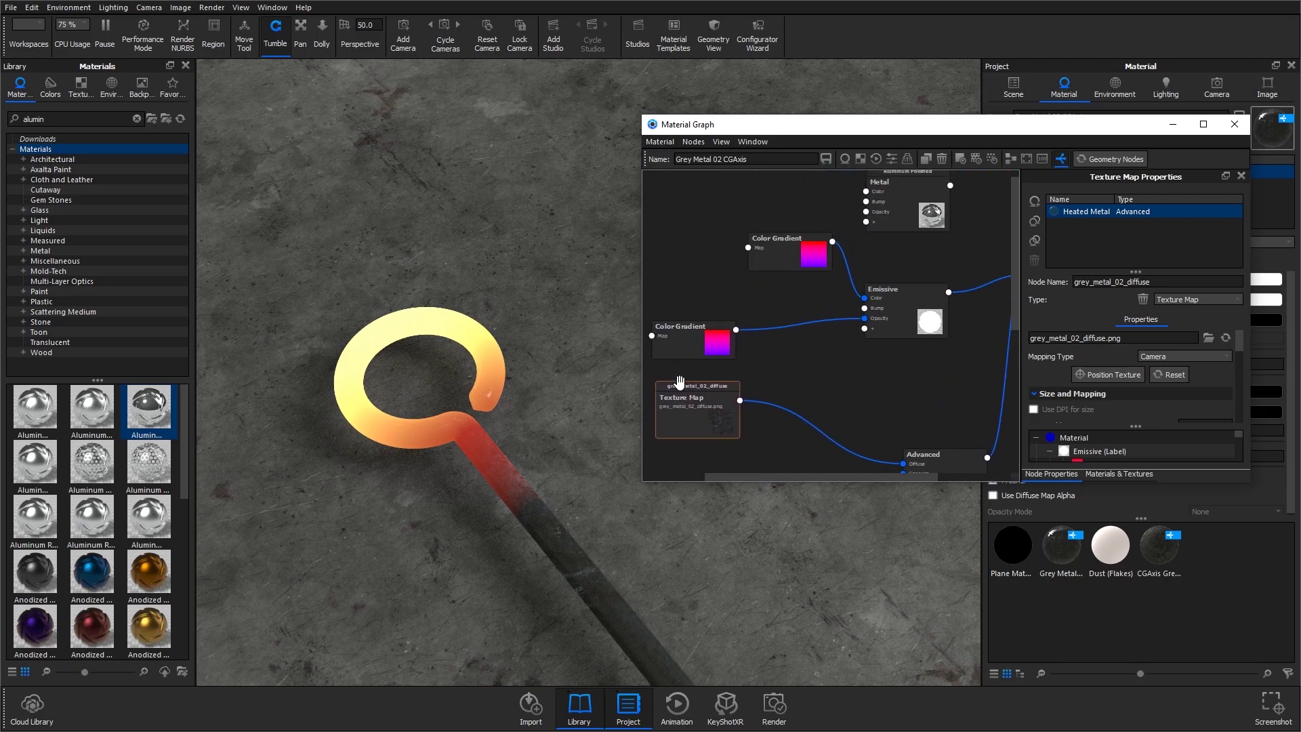
pyautogui.moveTo(680, 381); pyautogui.dragTo(667, 382)
# Insert a Color Composite on the Opacity link and feed the diffuse Texture Map into its Background.
pyautogui.rightClick(800, 323)
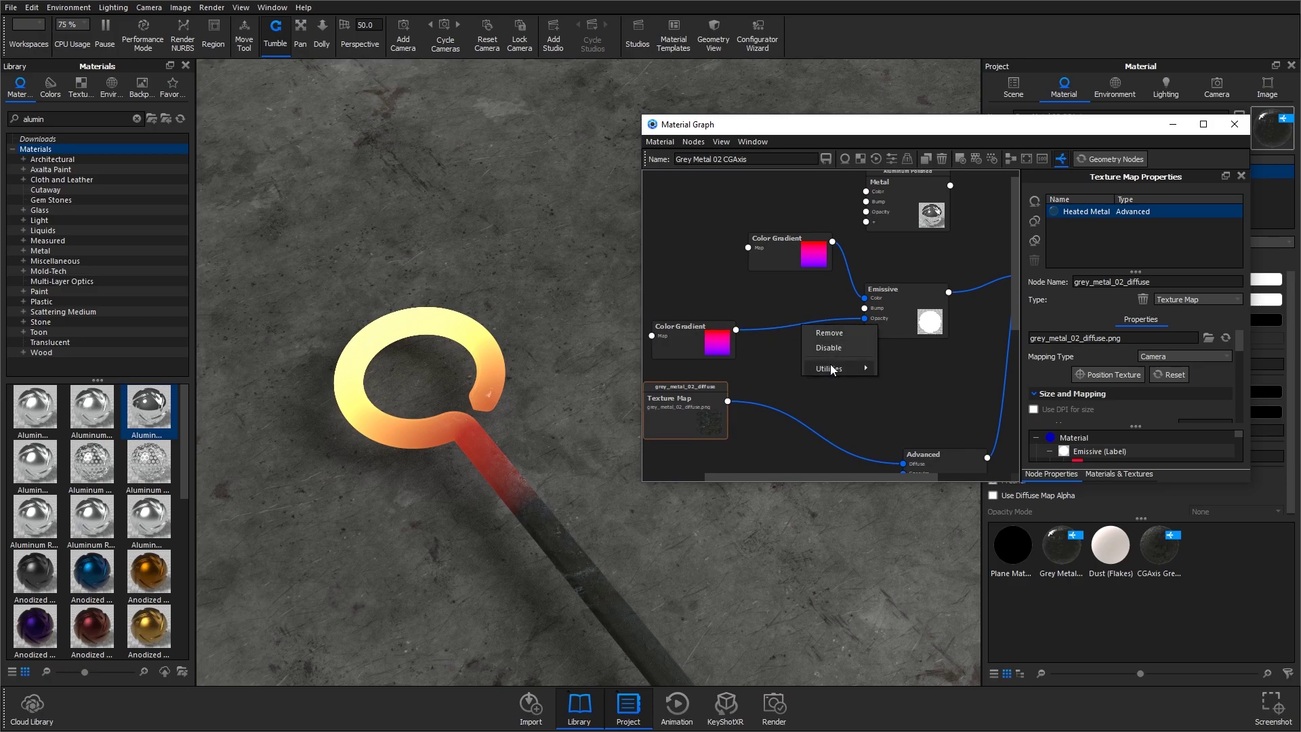
pyautogui.moveTo(832, 369)
pyautogui.click(902, 380)
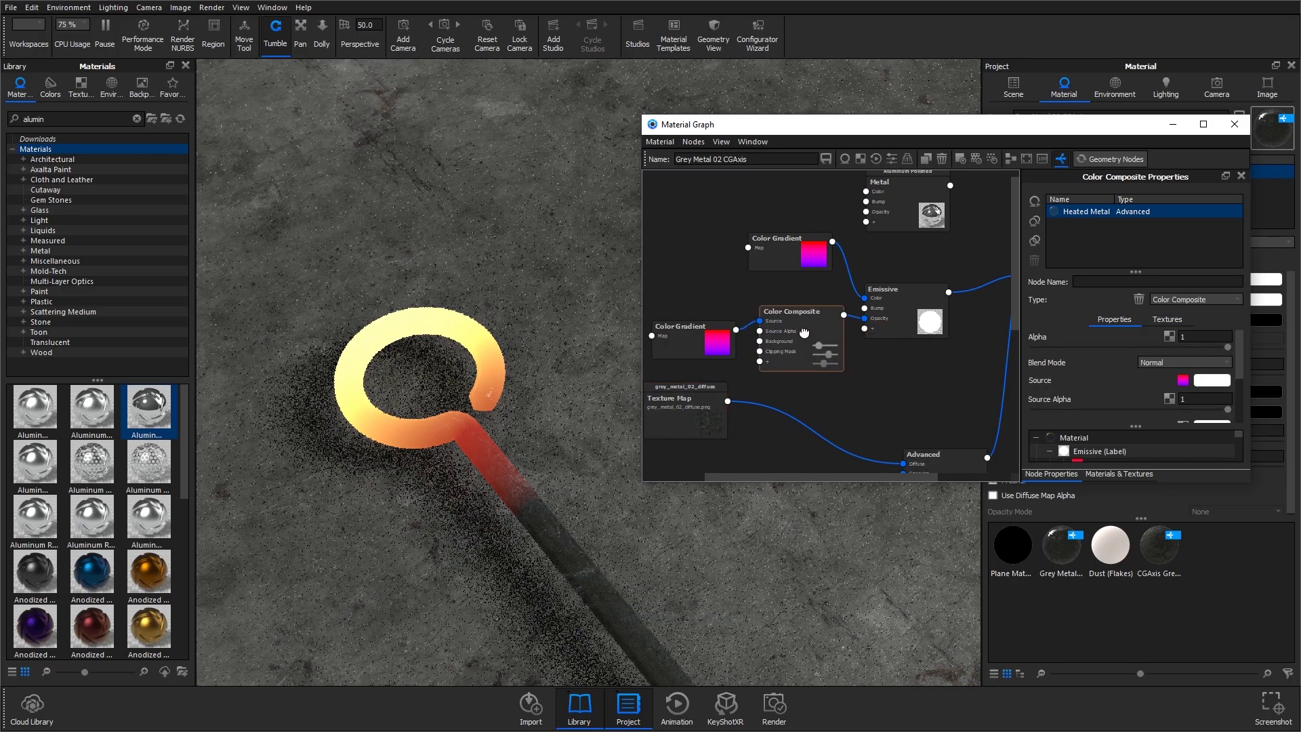
pyautogui.moveTo(868, 334); pyautogui.dragTo(883, 326)
pyautogui.moveTo(691, 354); pyautogui.dragTo(678, 346)
pyautogui.moveTo(768, 364); pyautogui.dragTo(774, 362)
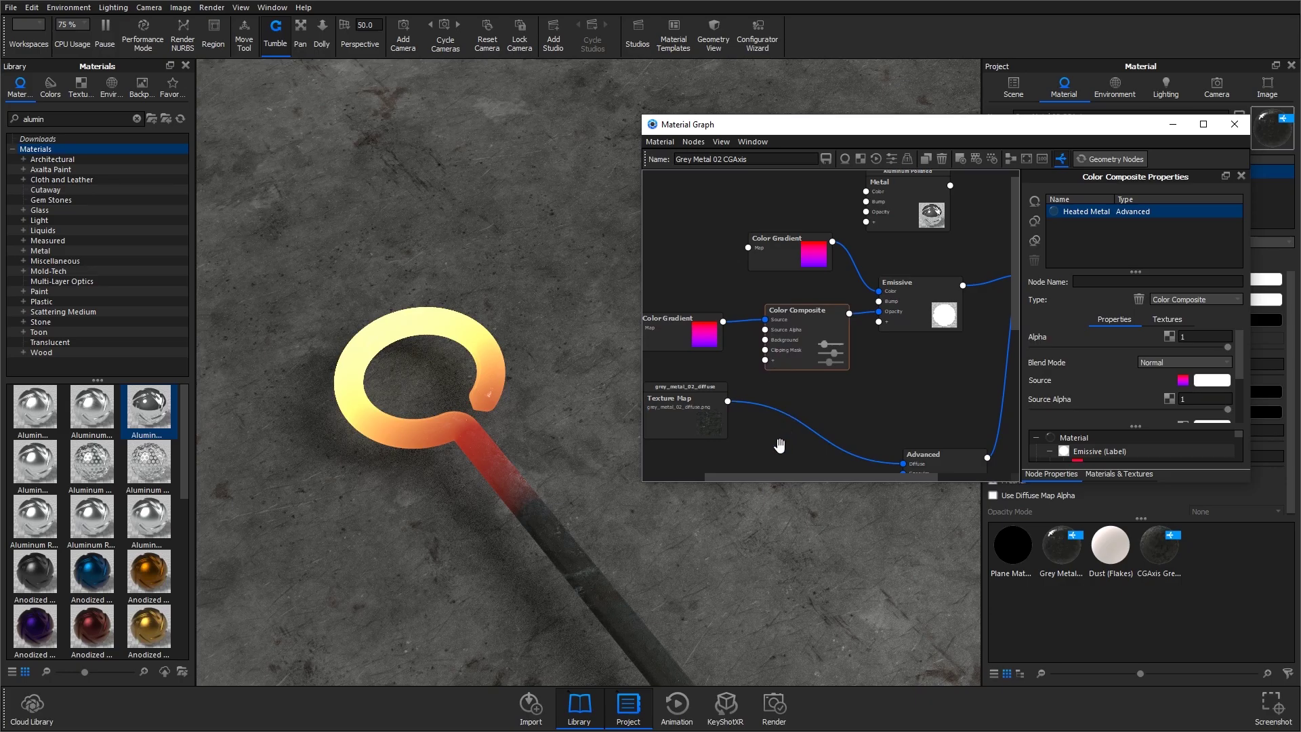
pyautogui.moveTo(727, 401); pyautogui.dragTo(765, 339)
# Set the Color Composite blend mode to Multiply and move the diffuse texture node aside.
pyautogui.click(1191, 364)
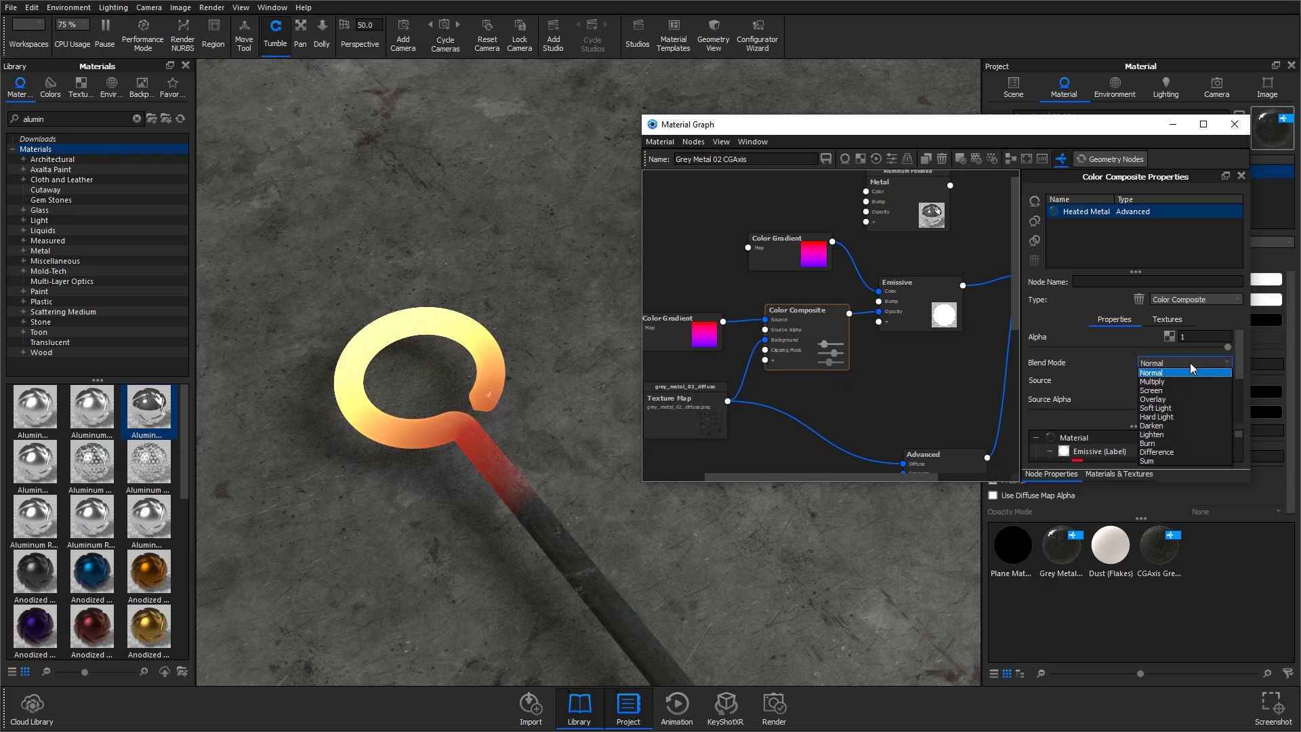
pyautogui.click(1182, 382)
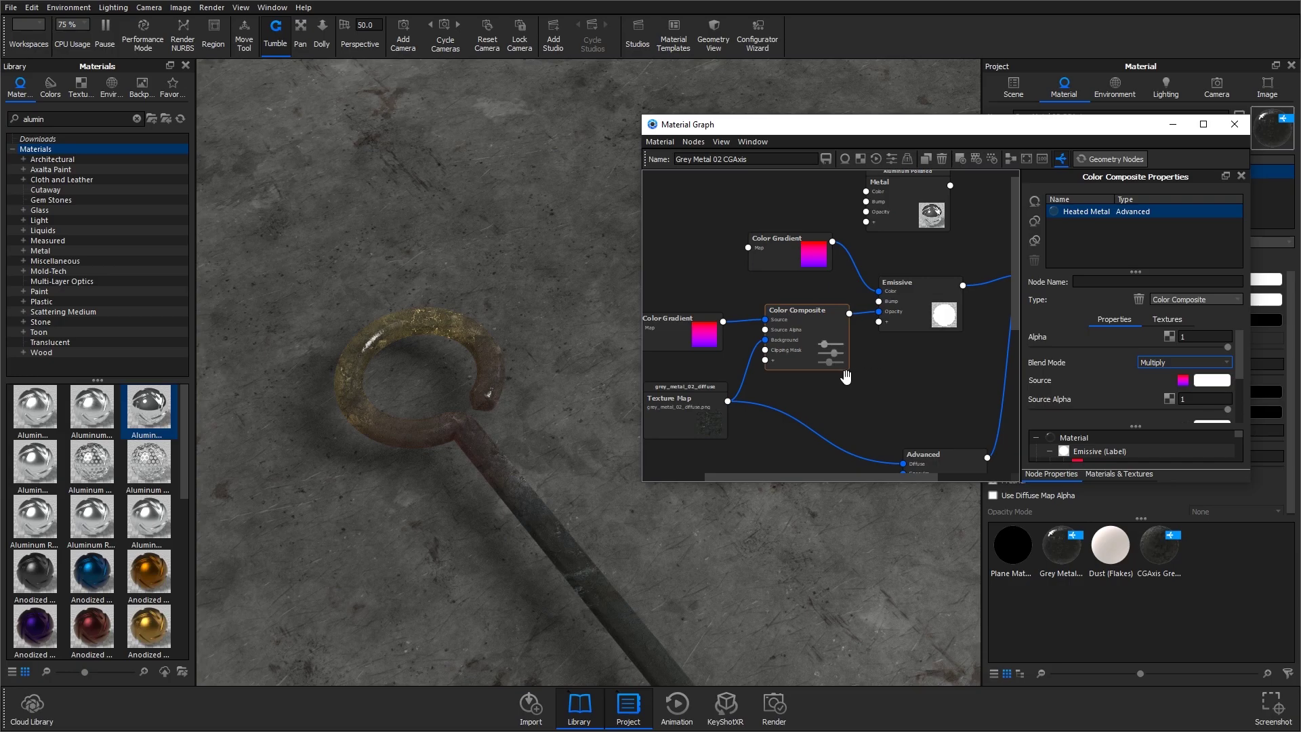
pyautogui.moveTo(665, 413); pyautogui.dragTo(608, 443)
# Insert a Color To Number node on the metal texture link and tidy the graph.
pyautogui.scroll(-1, 800, 408)
pyautogui.scroll(-1, 800, 407)
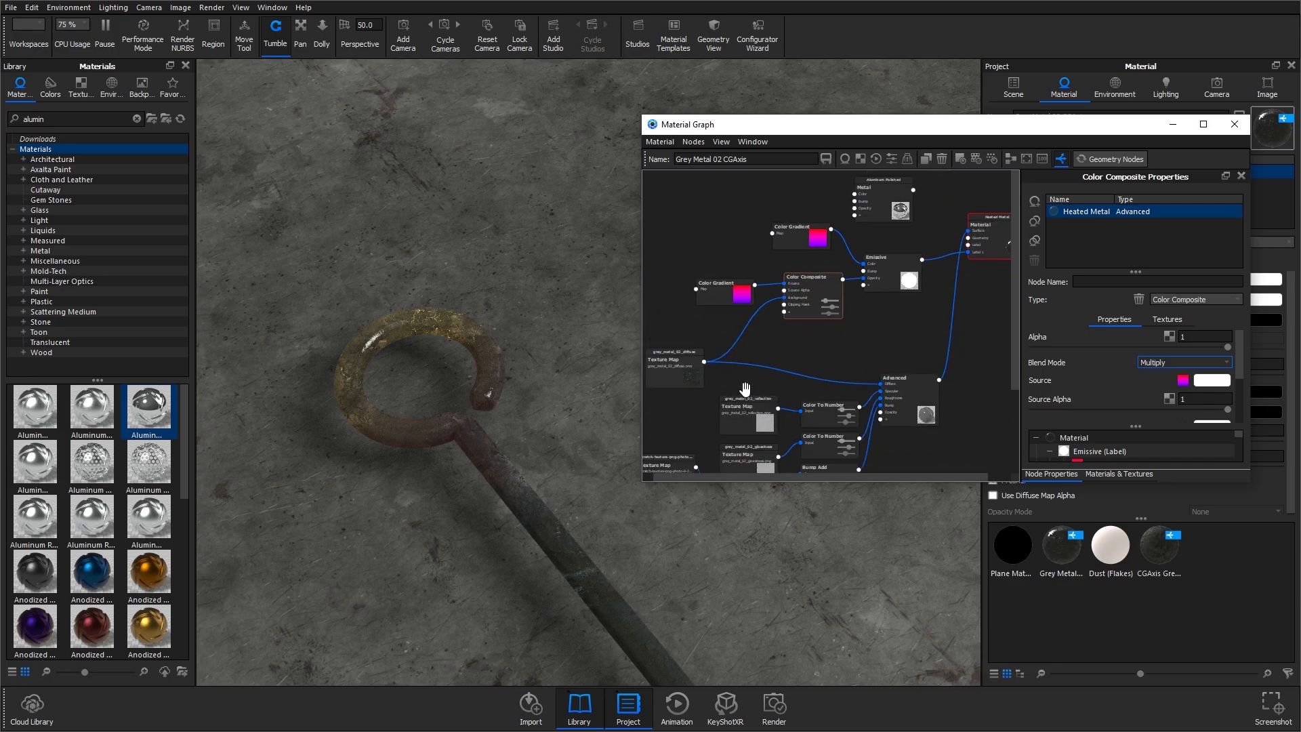
pyautogui.rightClick(741, 337)
pyautogui.moveTo(777, 380)
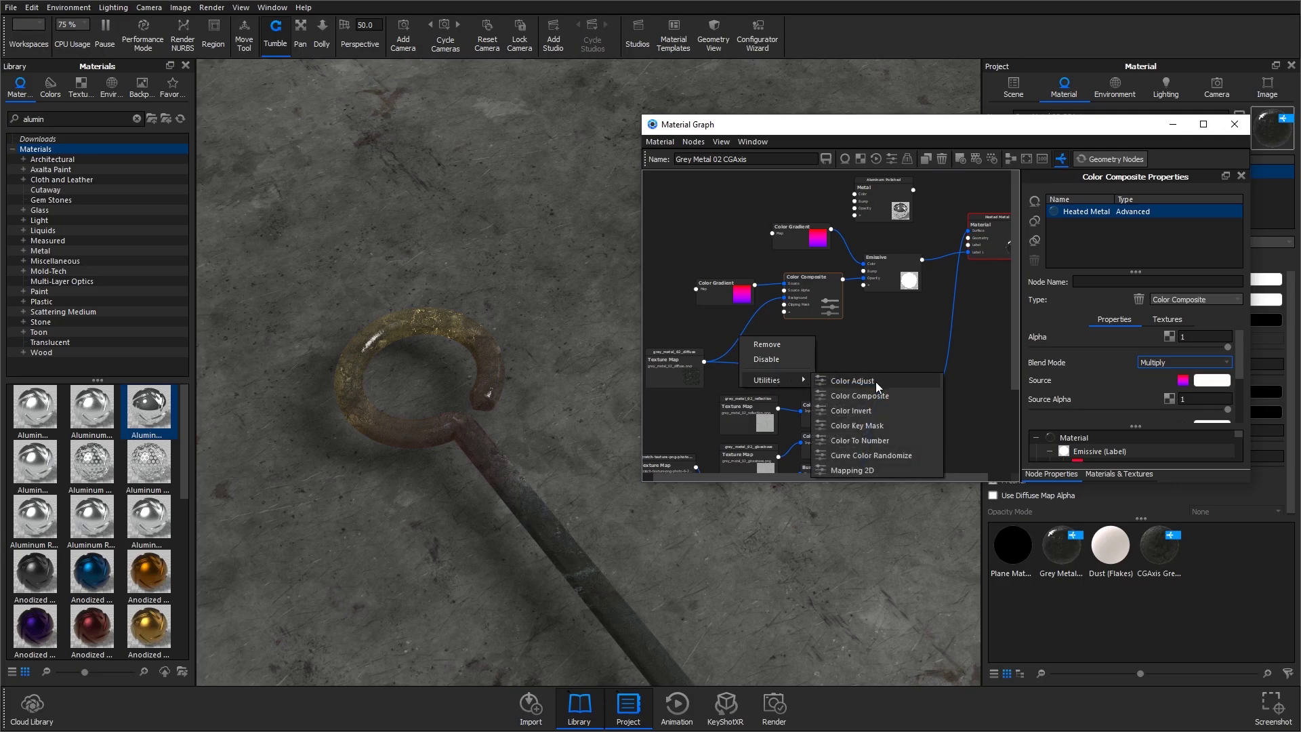
pyautogui.click(873, 441)
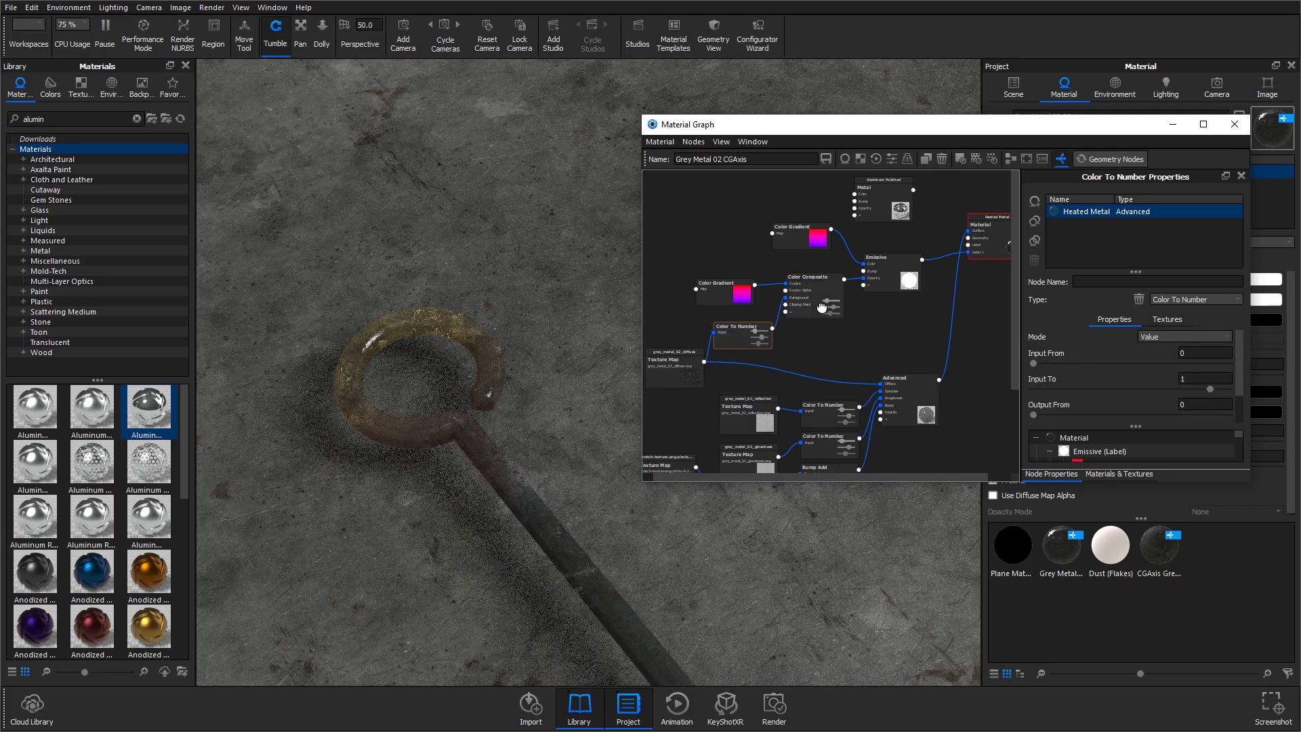
pyautogui.moveTo(820, 302); pyautogui.dragTo(826, 302)
pyautogui.moveTo(661, 367); pyautogui.dragTo(661, 373)
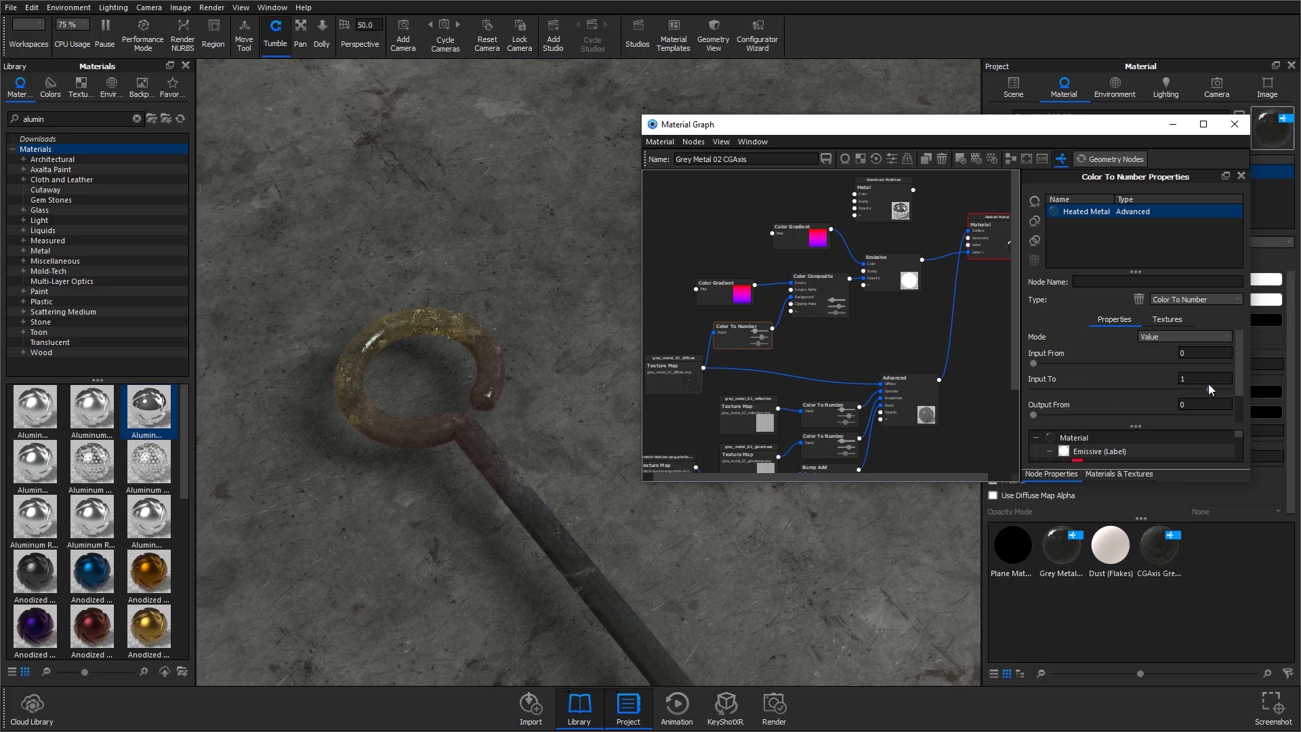
# Preview the composite and lower the Color To Number Input To to about 0.0264.
pyautogui.click(824, 303)
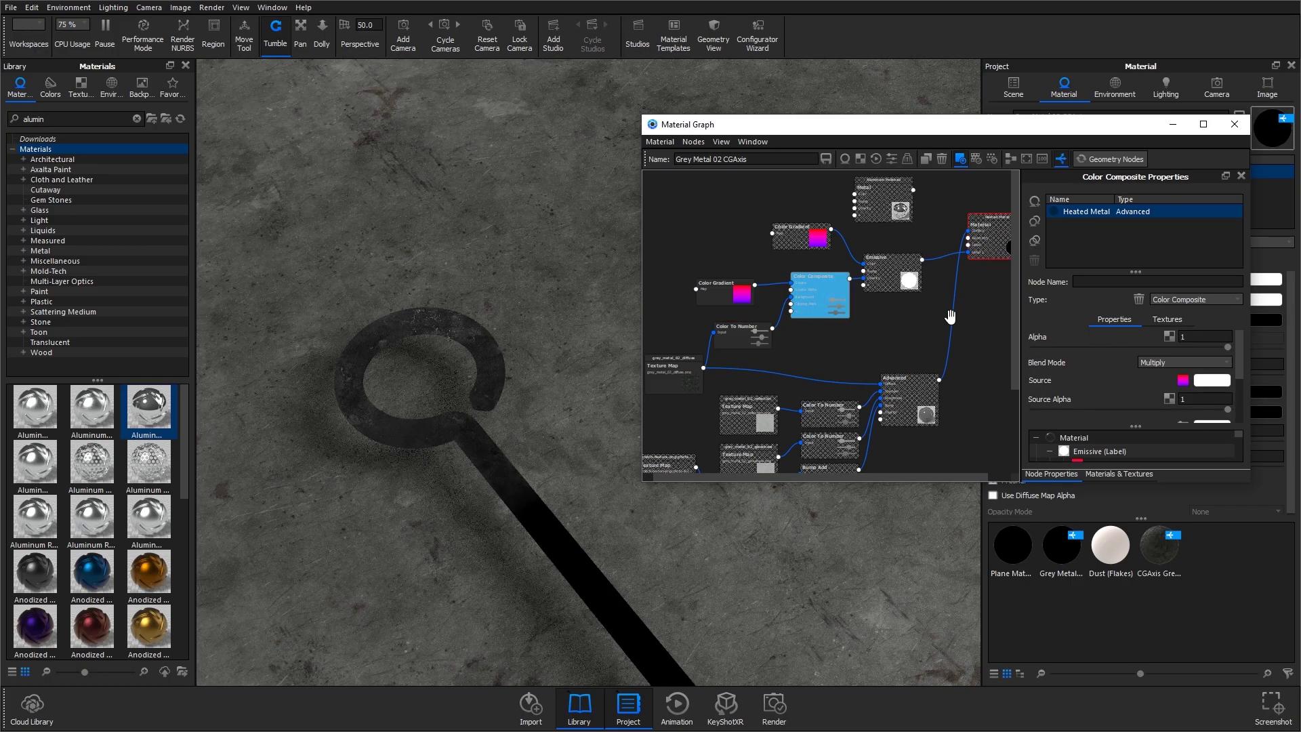
pyautogui.click(726, 340)
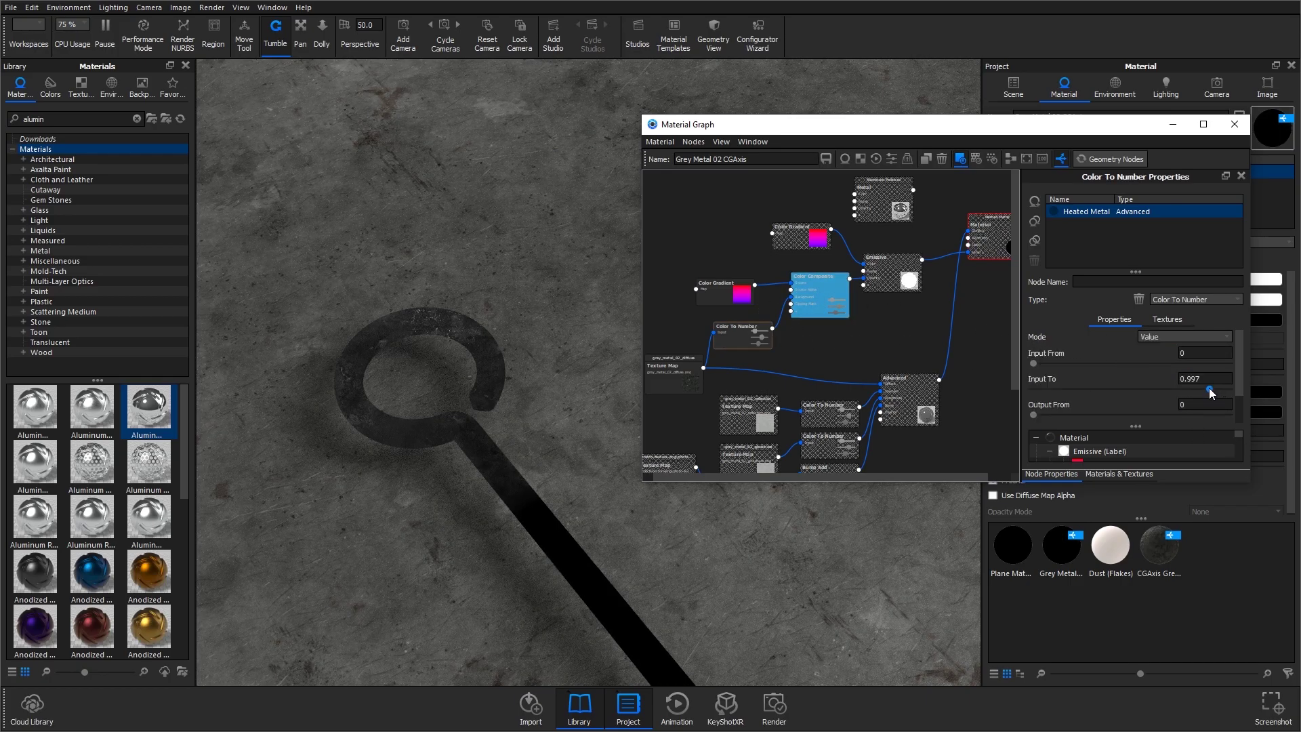
pyautogui.moveTo(1209, 387); pyautogui.dragTo(1038, 401)
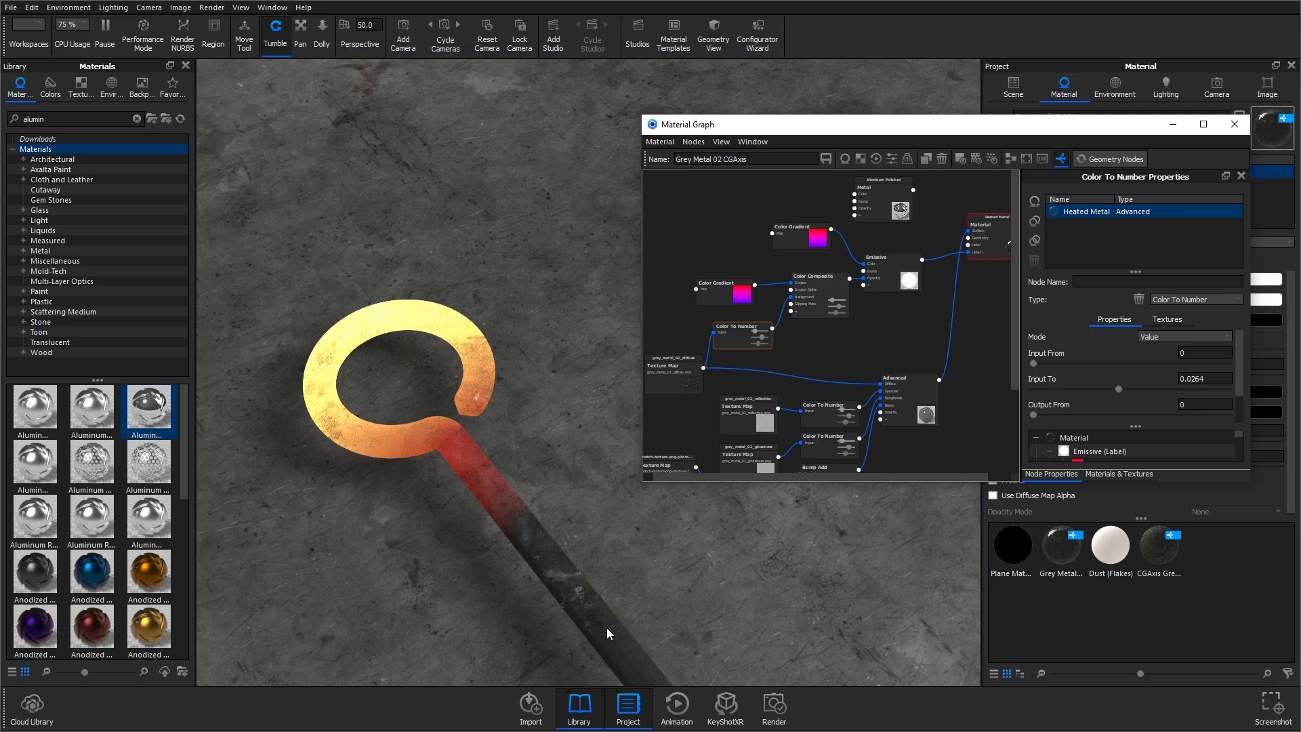
# Close the Material Graph and orbit the viewport around the glowing hook.
pyautogui.click(1234, 124)
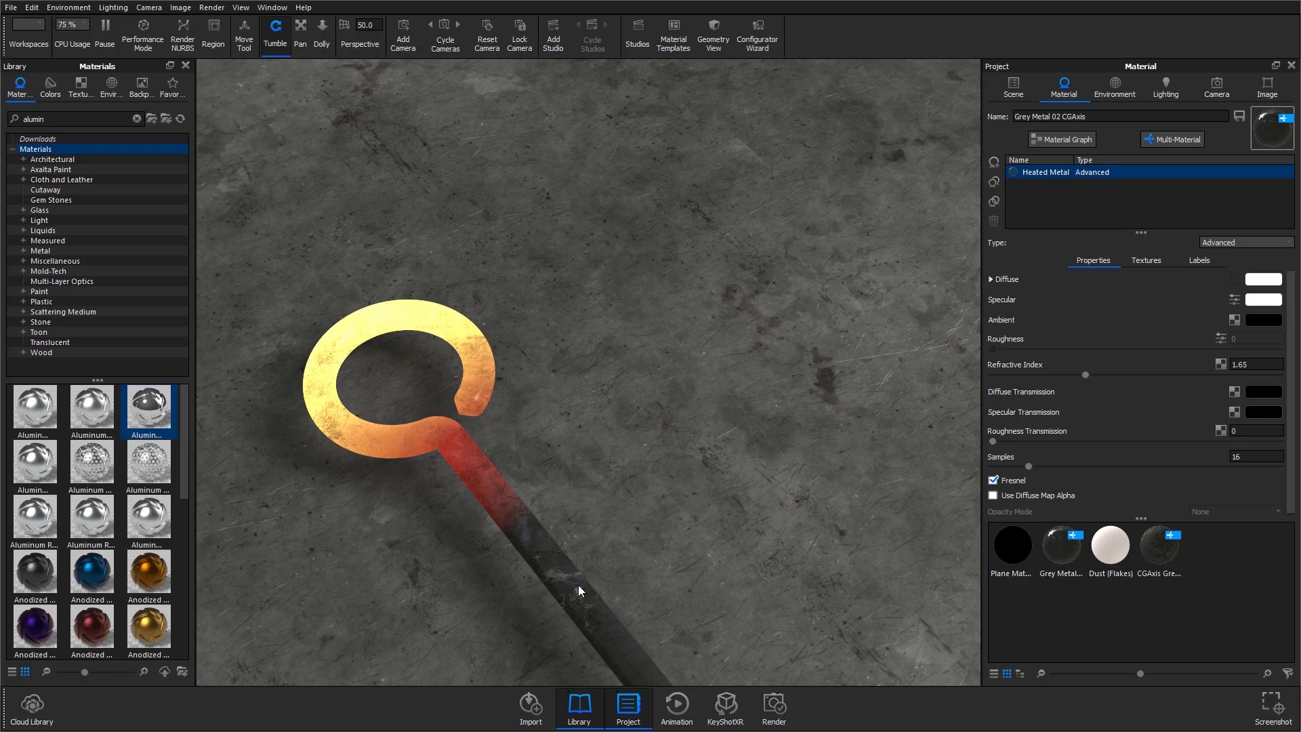
pyautogui.moveTo(433, 498); pyautogui.dragTo(442, 534)
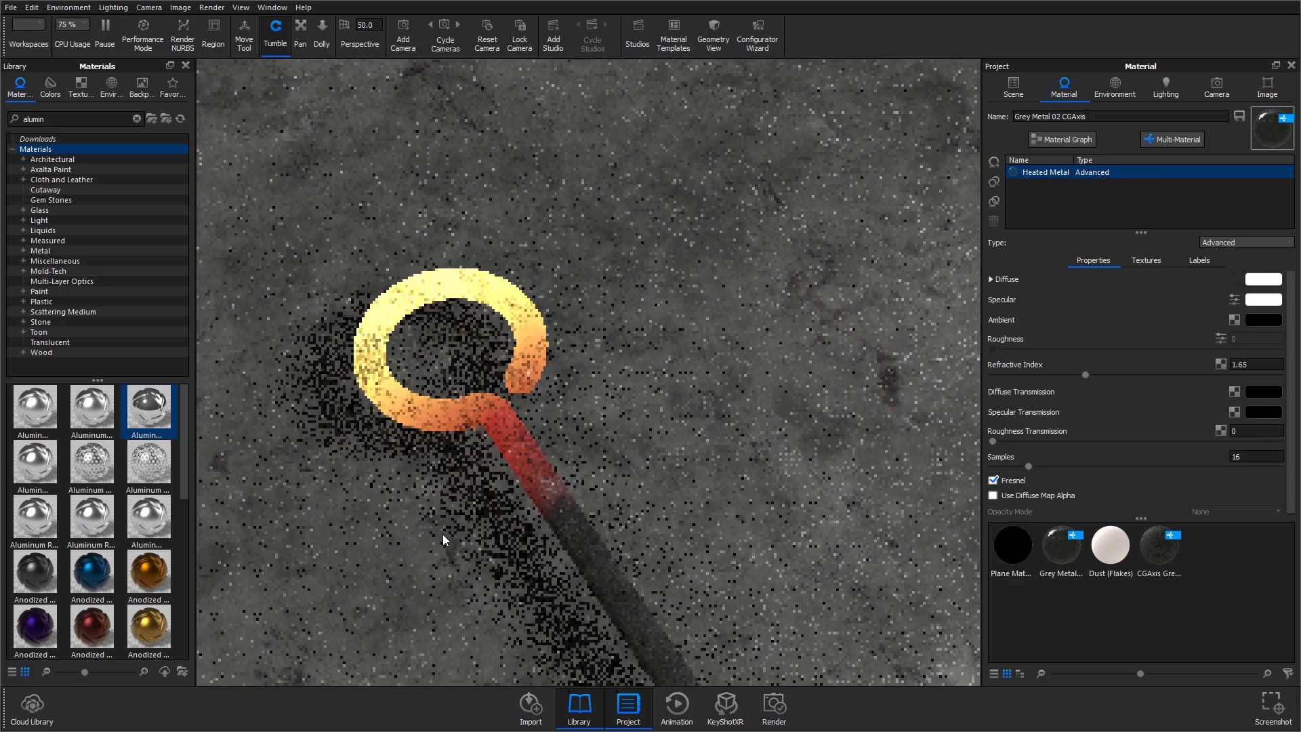
pyautogui.moveTo(610, 456); pyautogui.dragTo(650, 572)
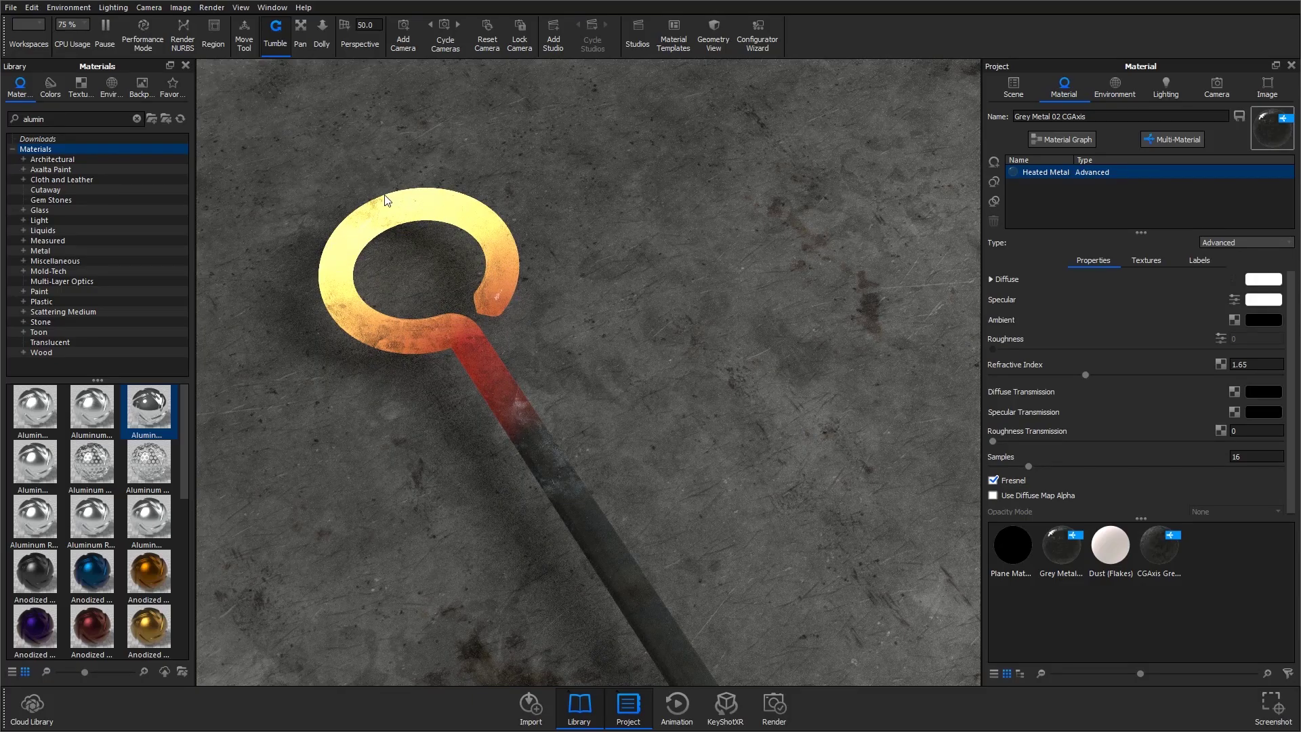
pyautogui.moveTo(569, 425); pyautogui.dragTo(522, 447)
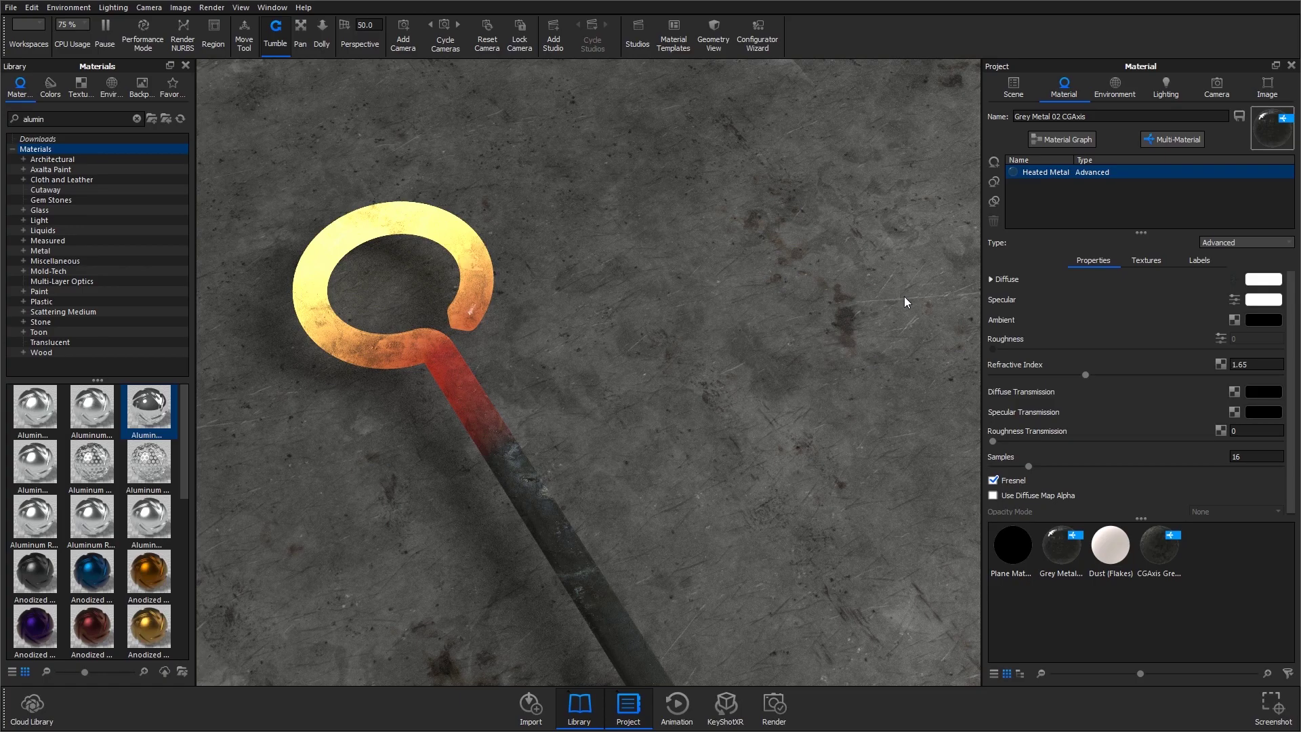
# Enable Bloom in the Image settings, comparing it off and on on the framed ring.
pyautogui.click(1278, 88)
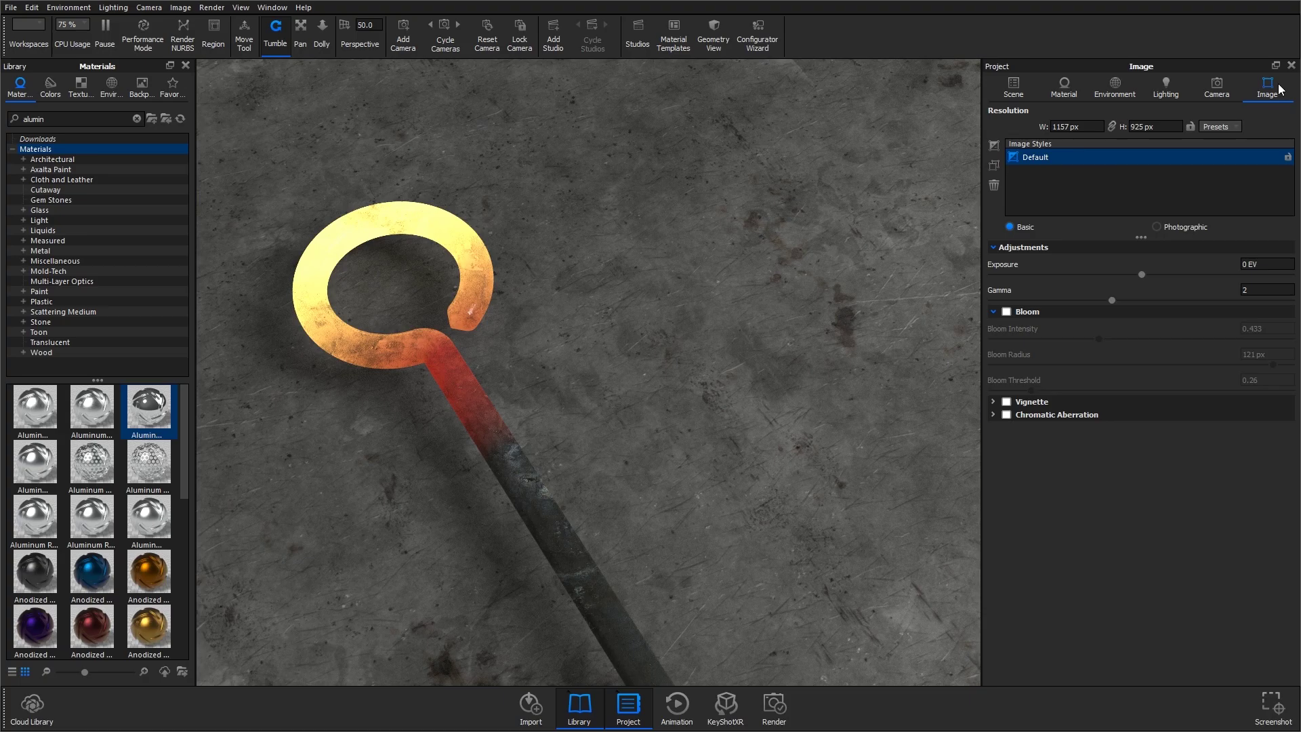
pyautogui.click(1006, 311)
pyautogui.moveTo(606, 466); pyautogui.dragTo(634, 241)
pyautogui.click(1007, 312)
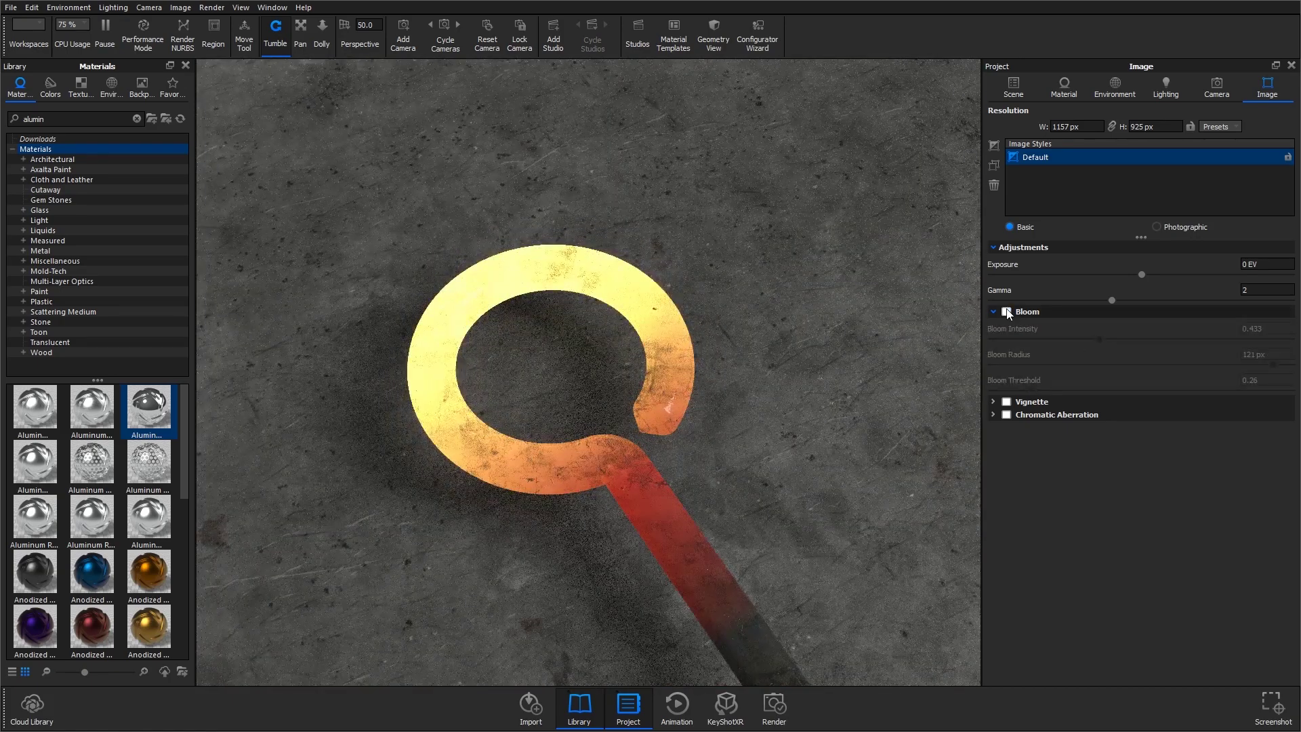
pyautogui.click(1007, 311)
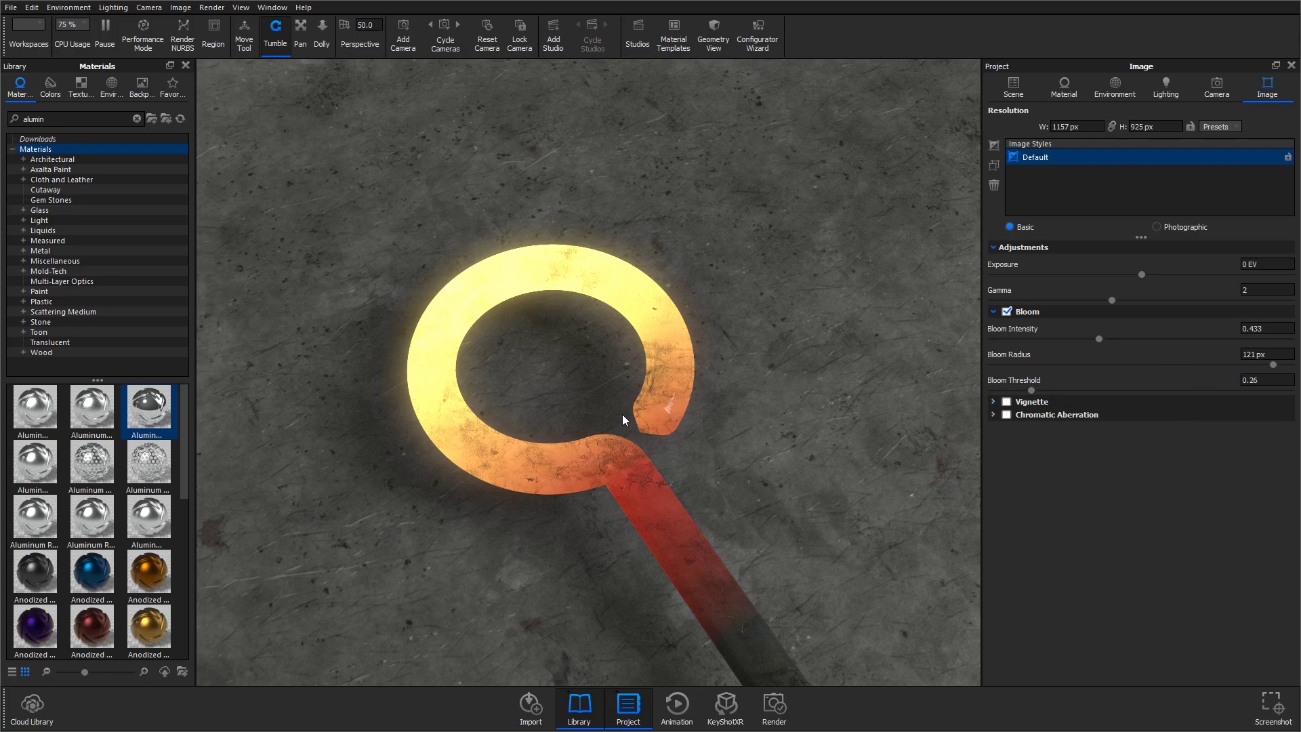
pyautogui.moveTo(622, 420); pyautogui.dragTo(620, 328)
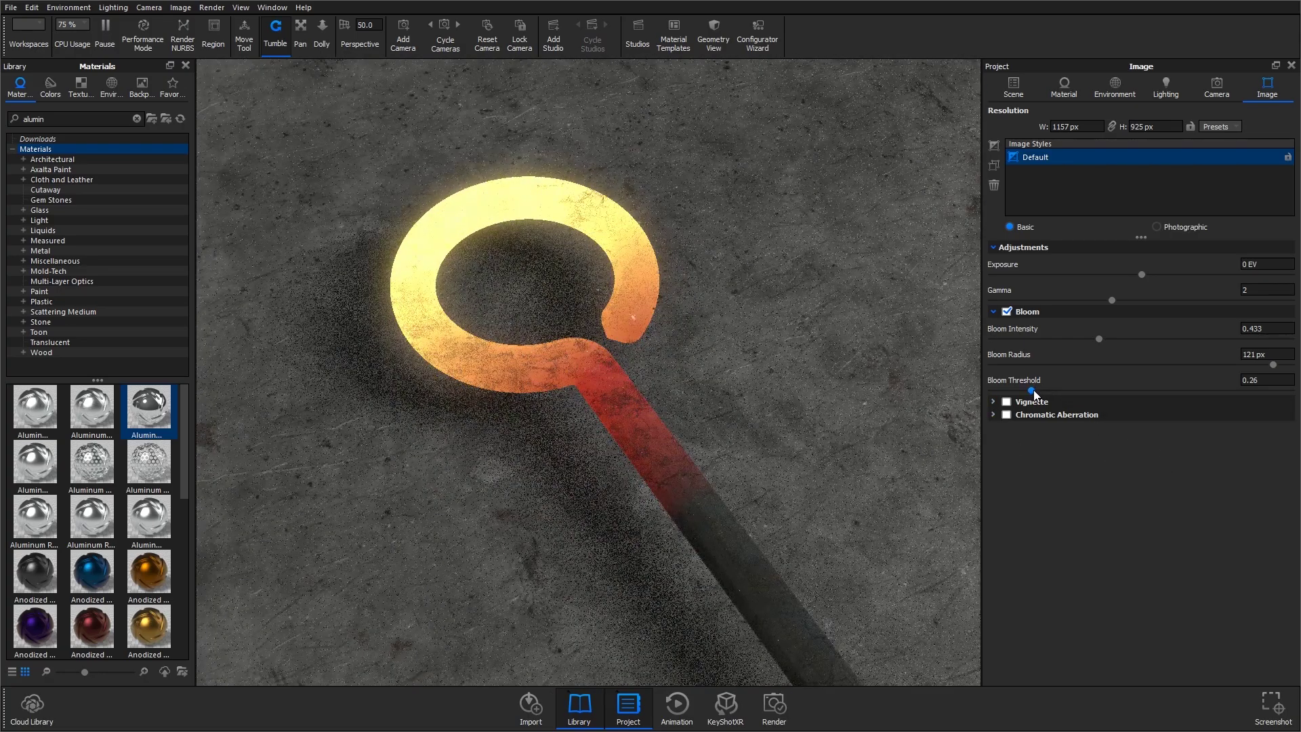
# Set the Bloom Threshold to 0.101.
pyautogui.moveTo(1033, 388); pyautogui.dragTo(993, 393)
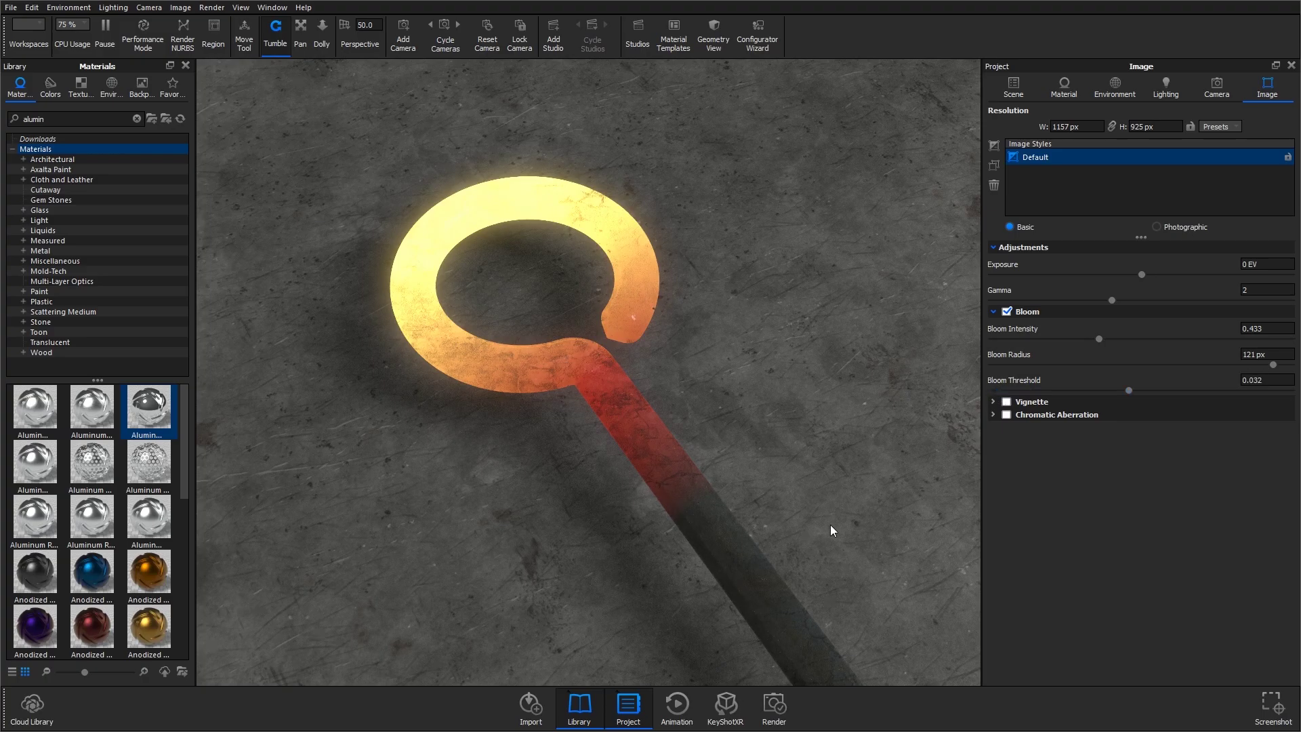
pyautogui.moveTo(1128, 392); pyautogui.dragTo(1296, 395)
pyautogui.doubleClick(1266, 380)
pyautogui.write('0.1')
pyautogui.press('Return')
pyautogui.moveTo(1091, 391)
pyautogui.mouseDown()
pyautogui.moveTo(1033, 391)
pyautogui.moveTo(1094, 387)
pyautogui.mouseUp()
# Adjust the Bloom Intensity to about 0.48 for a soft glow.
pyautogui.moveTo(1099, 338); pyautogui.dragTo(1213, 339)
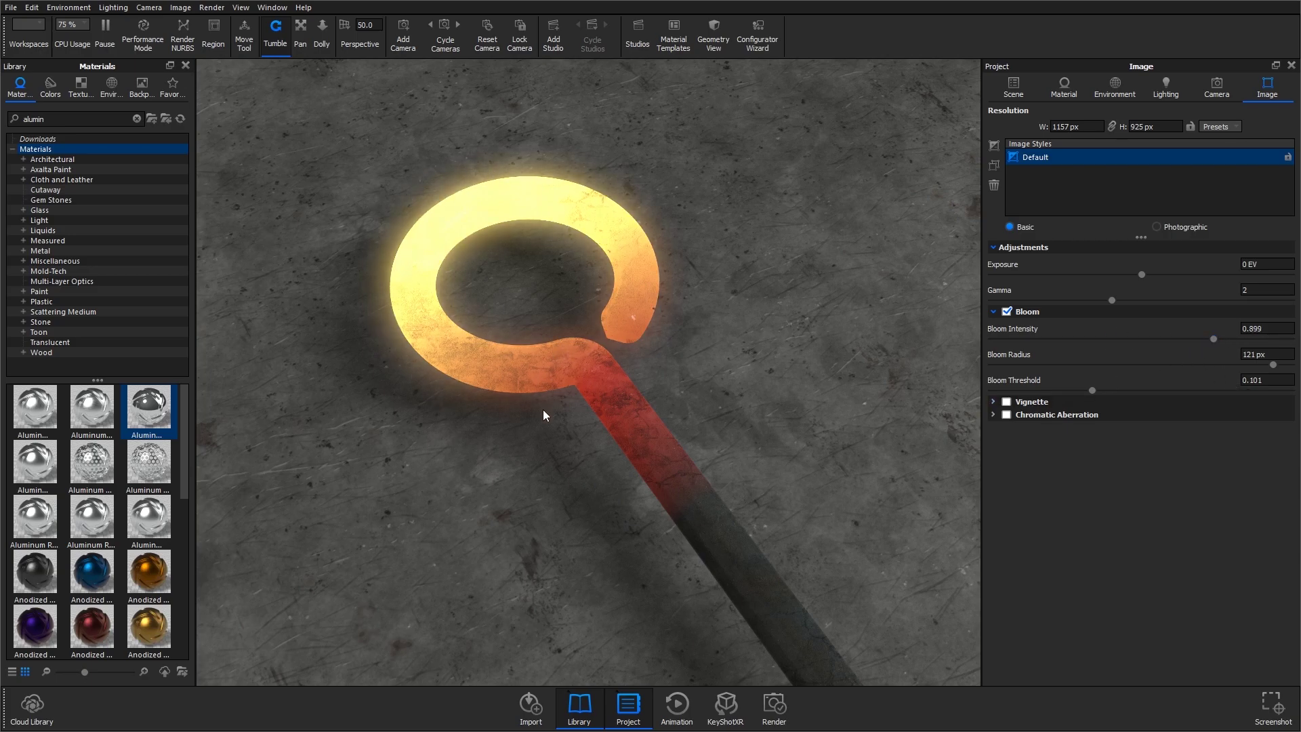
pyautogui.moveTo(543, 410); pyautogui.dragTo(609, 417)
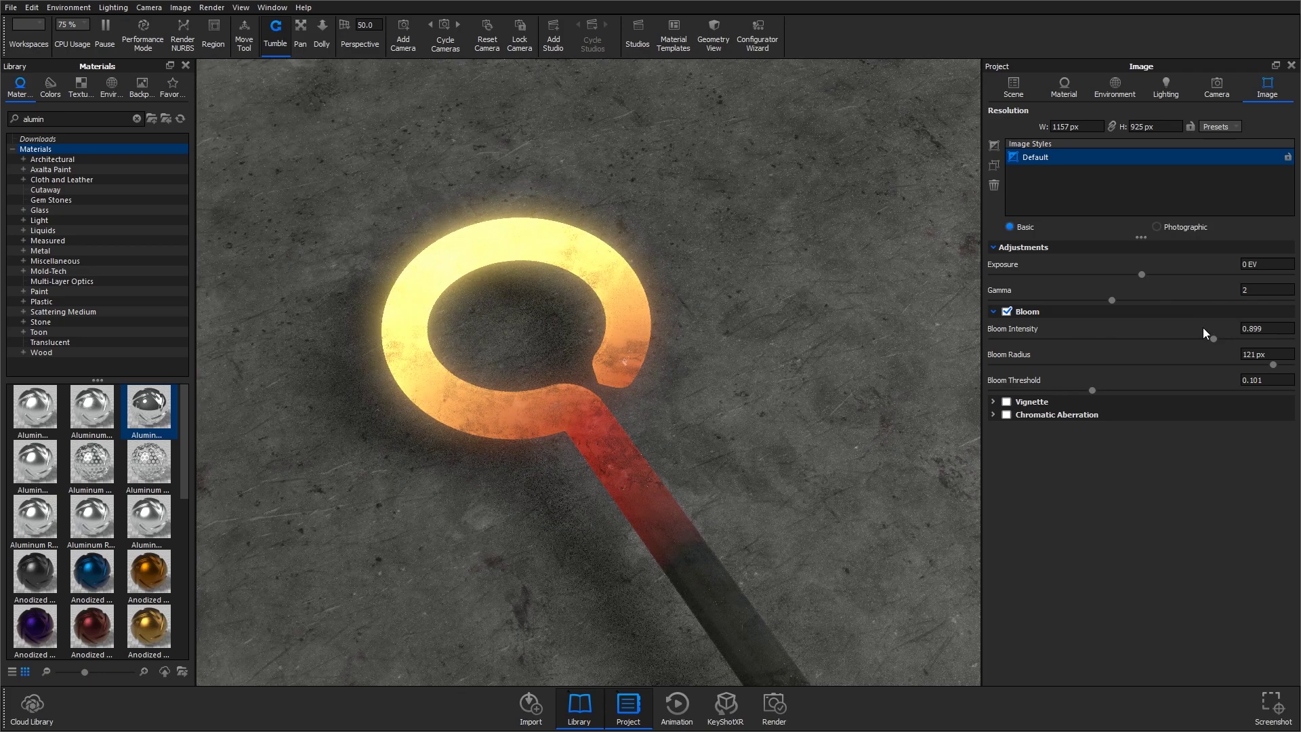
pyautogui.moveTo(1212, 338); pyautogui.dragTo(1112, 359)
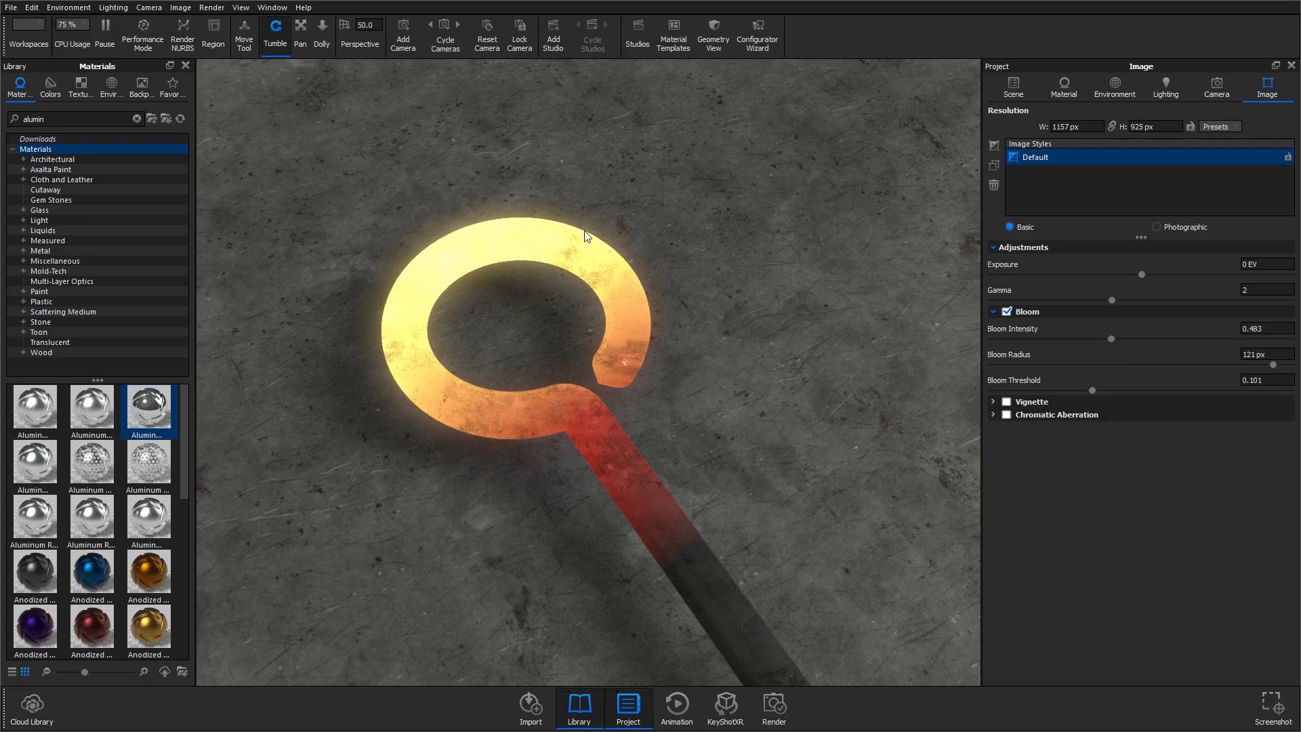
# Switch the view to the saved Camera 2 in the Camera settings.
pyautogui.click(1217, 88)
pyautogui.click(1063, 135)
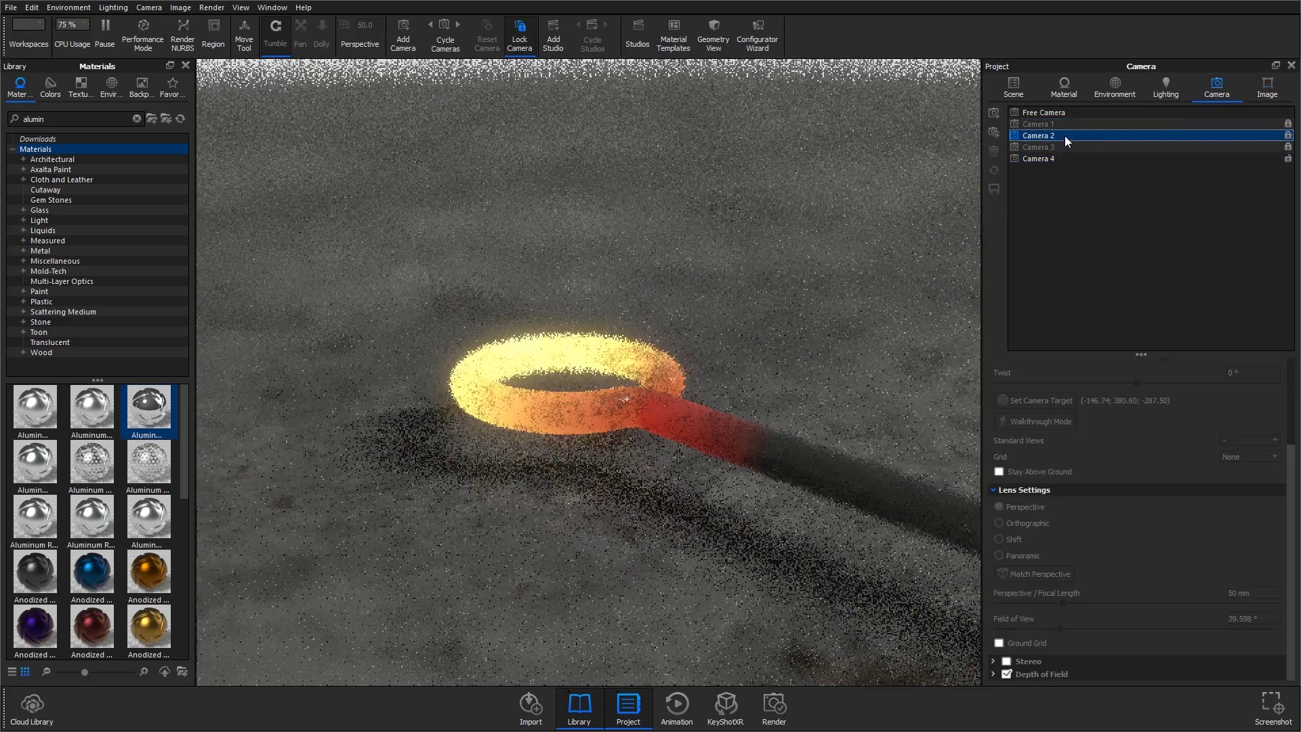